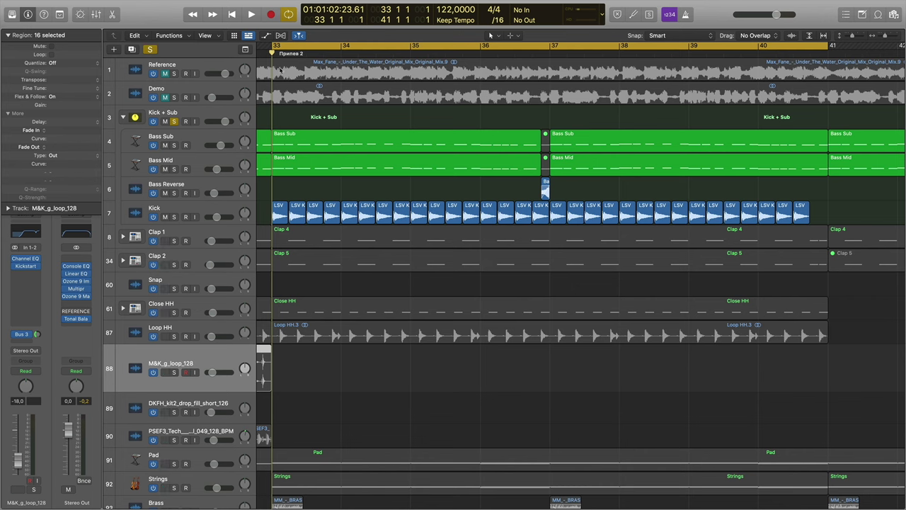
Play the soloed Kick + Sub stack from bar 33 and highlight its tracks from Bass Sub to Kick.
key(space)
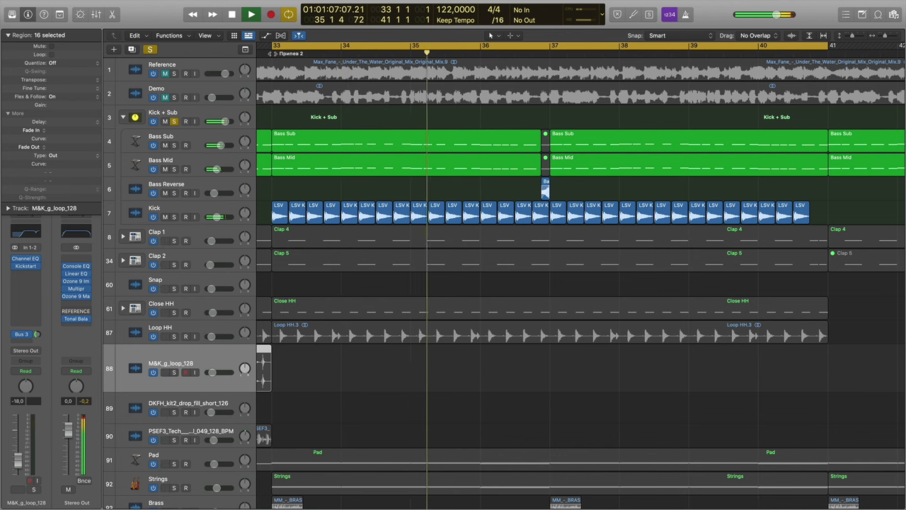
click(201, 141)
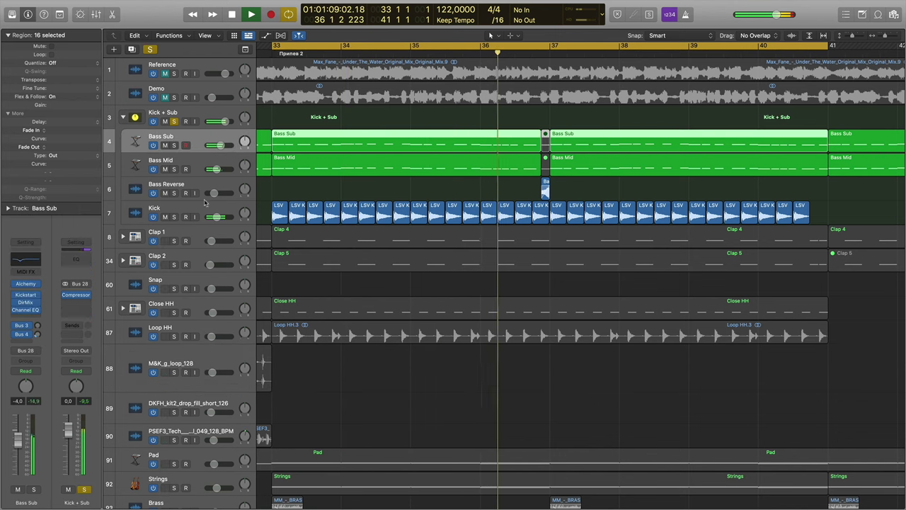
shift+click(202, 215)
key(space)
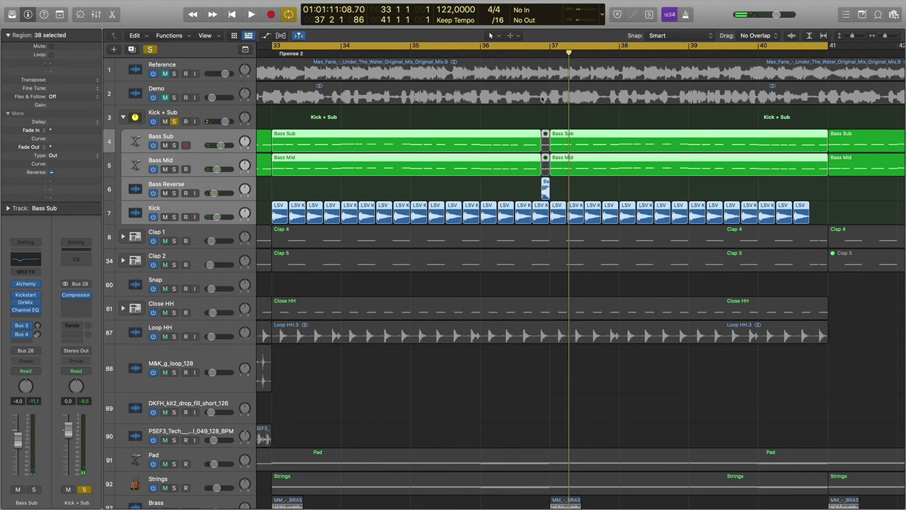
click(519, 195)
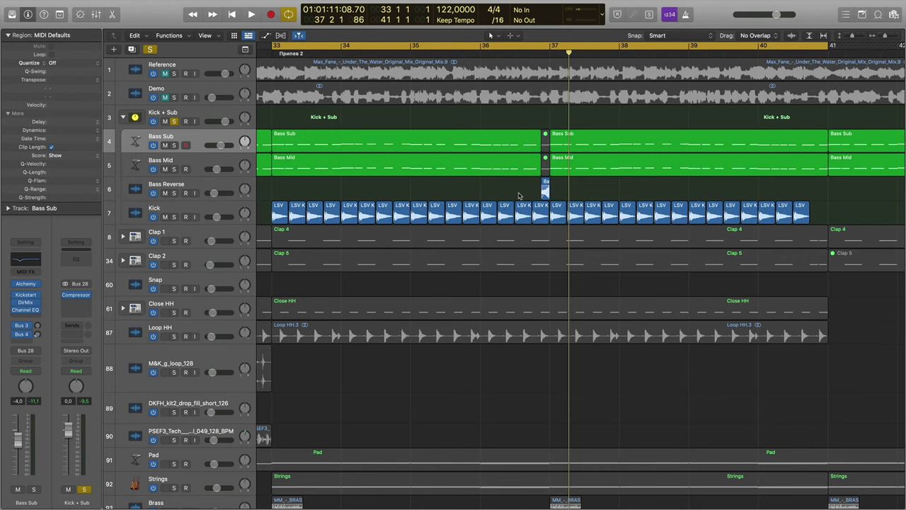
Enlarge the Bass Sub track and open its region starting at bar 37 for note editing.
click(585, 139)
scroll(262, 166, right, 3)
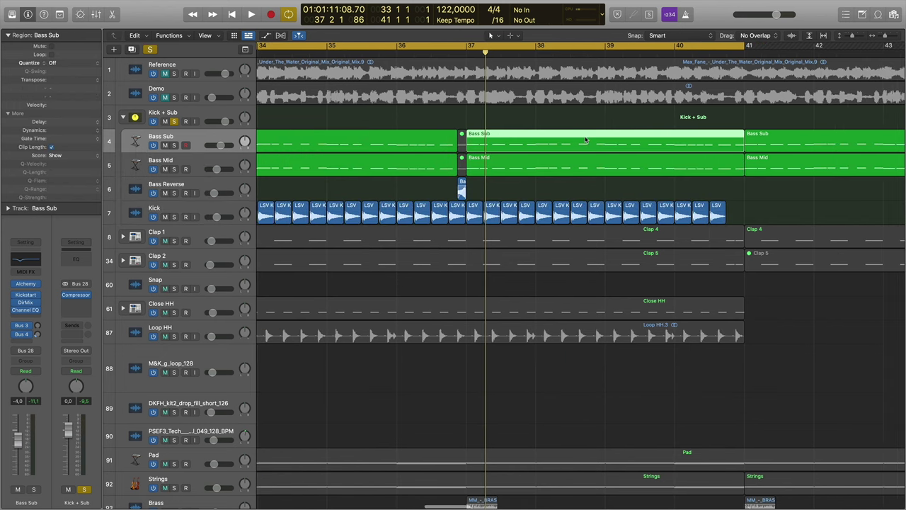
drag(200, 154, 205, 231)
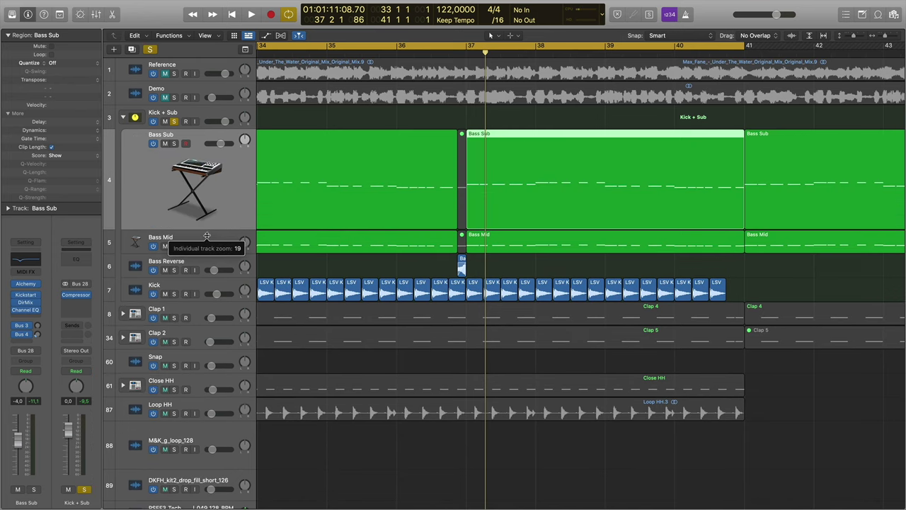
double_click(546, 138)
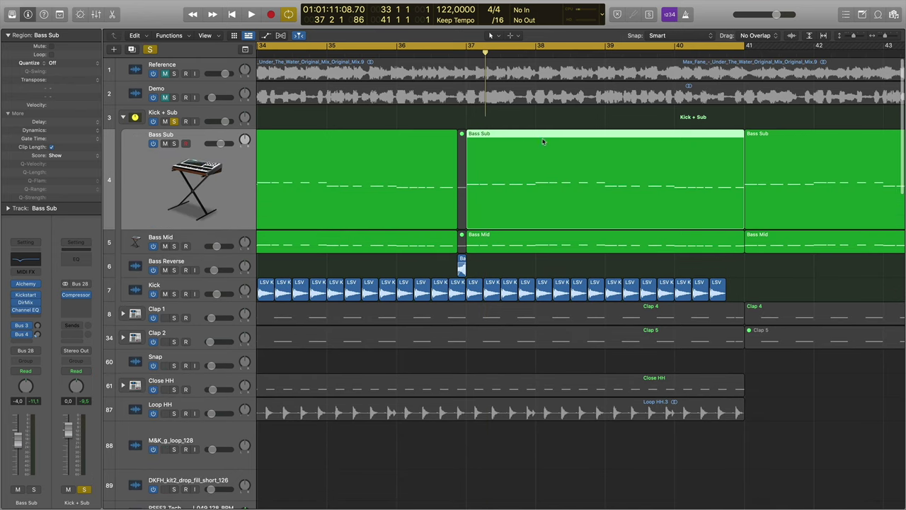
Examine the Bass Sub notes from bar 37 to the last note before bar 41, and close the note editor.
key(super+Left)
key(super+Left)
key(super+Left)
key(super+Left)
key(super+Left)
key(super+Left)
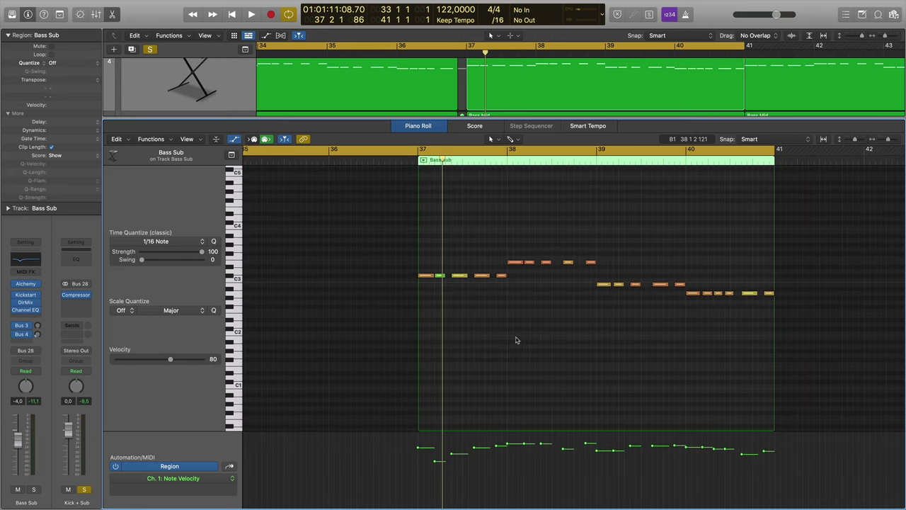
scroll(516, 340, right, 2)
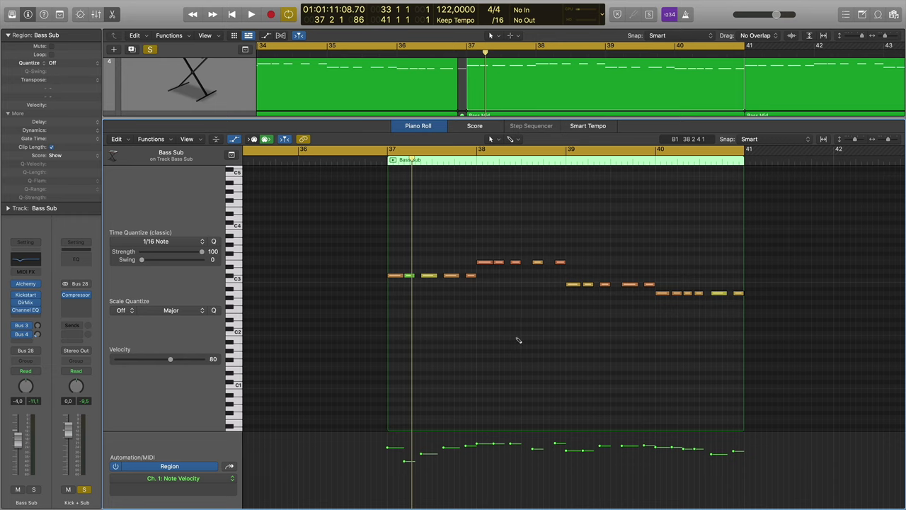
key(super+Right)
key(super+Right)
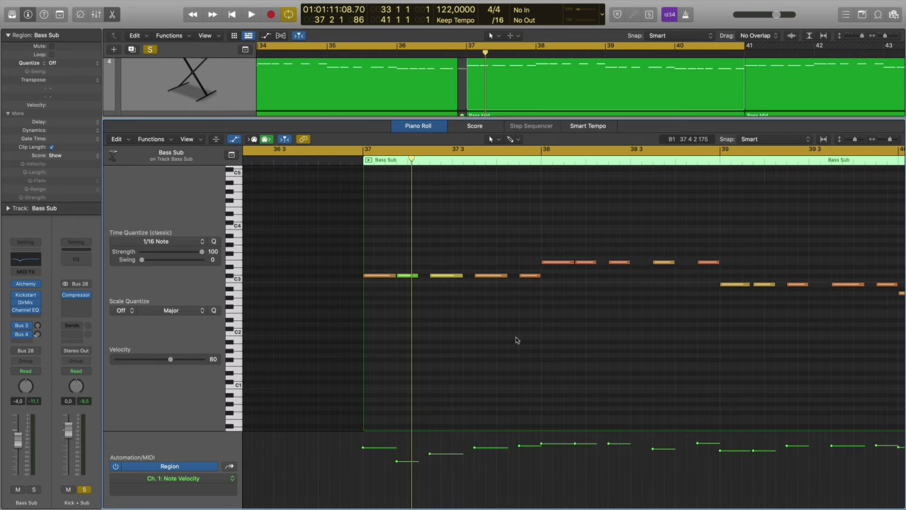
scroll(516, 341, right, 10)
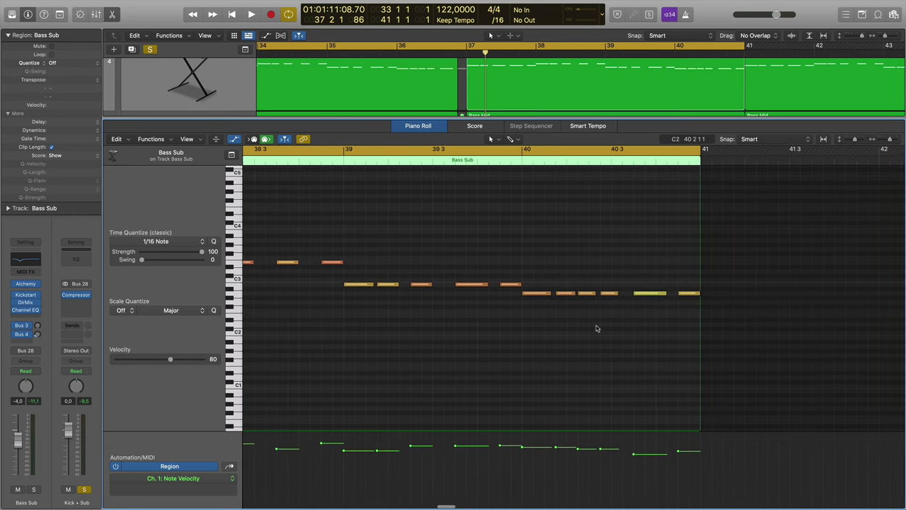
click(689, 292)
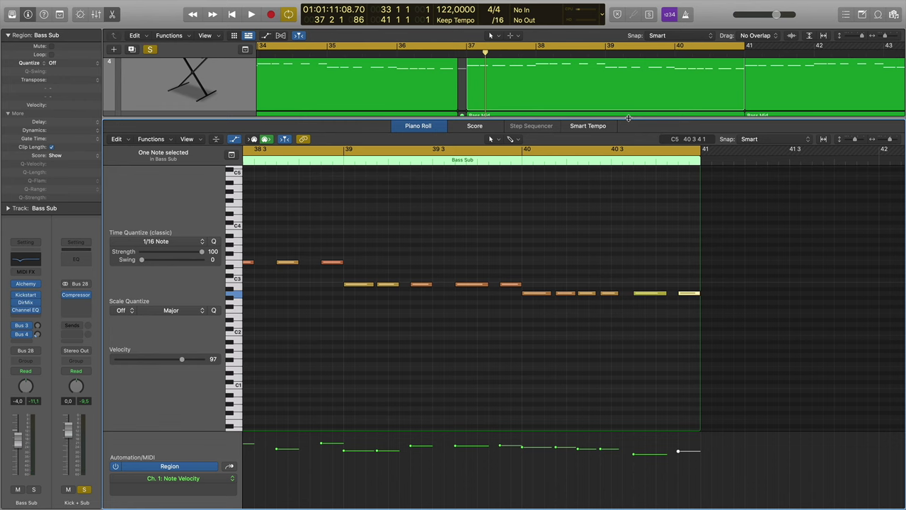
key(p)
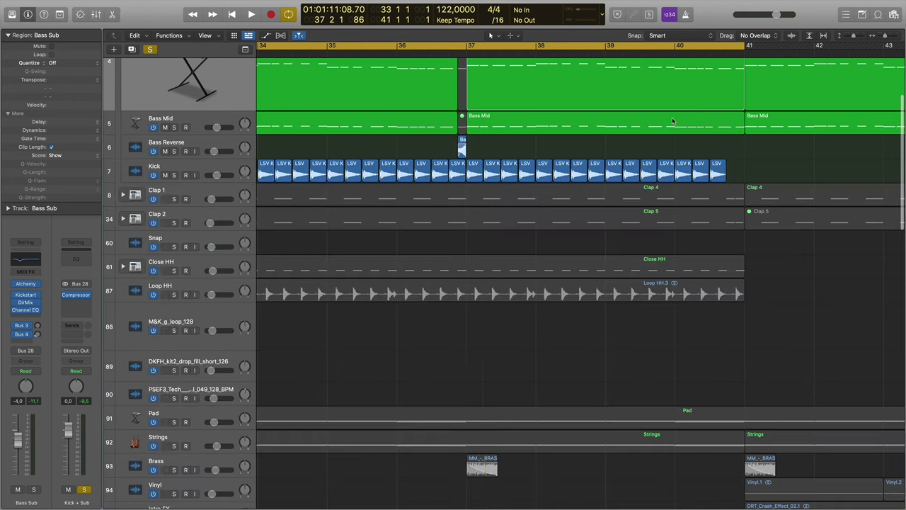
Set the cycle range to bars 33–41 and place the playhead at bar 36 beat 4, just before the reversed bass region.
scroll(684, 128, up, 4)
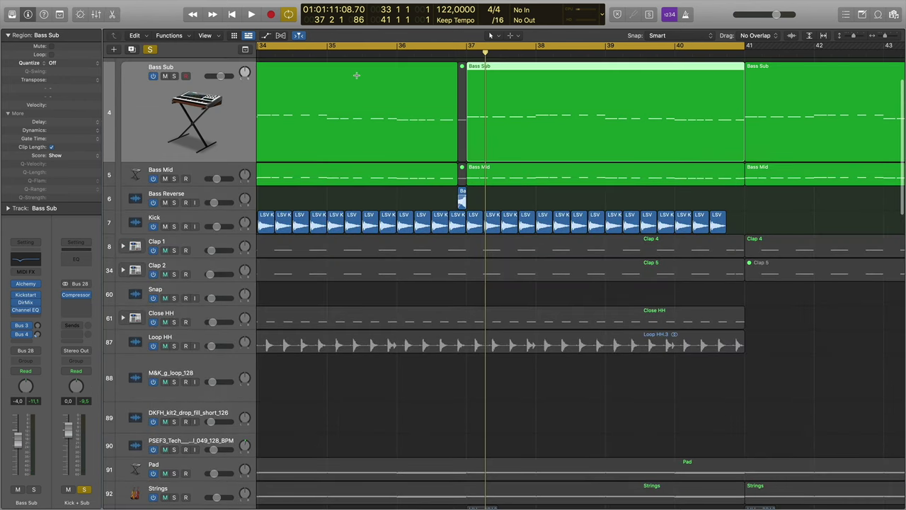
key(super+Left)
drag(261, 45, 669, 46)
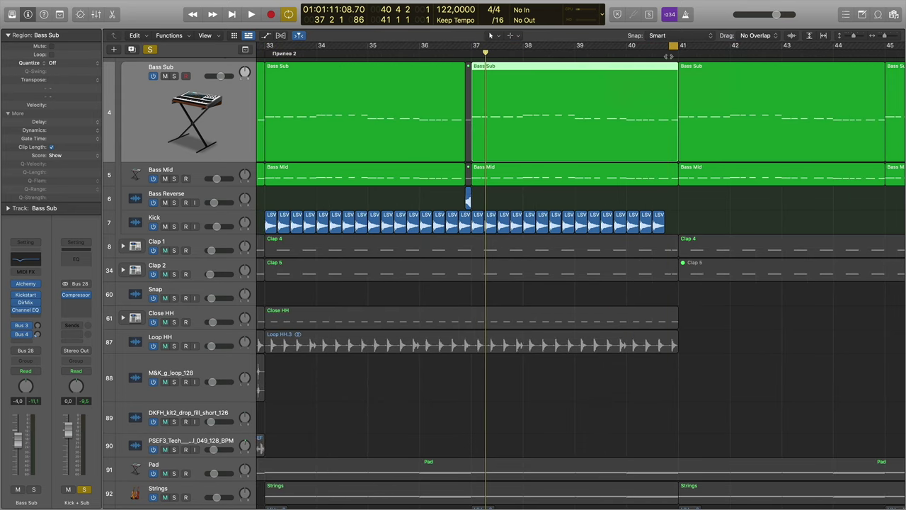
drag(666, 47, 266, 51)
click(458, 54)
key(super+Right)
key(super+Right)
key(super+Right)
key(super+Right)
key(super+Right)
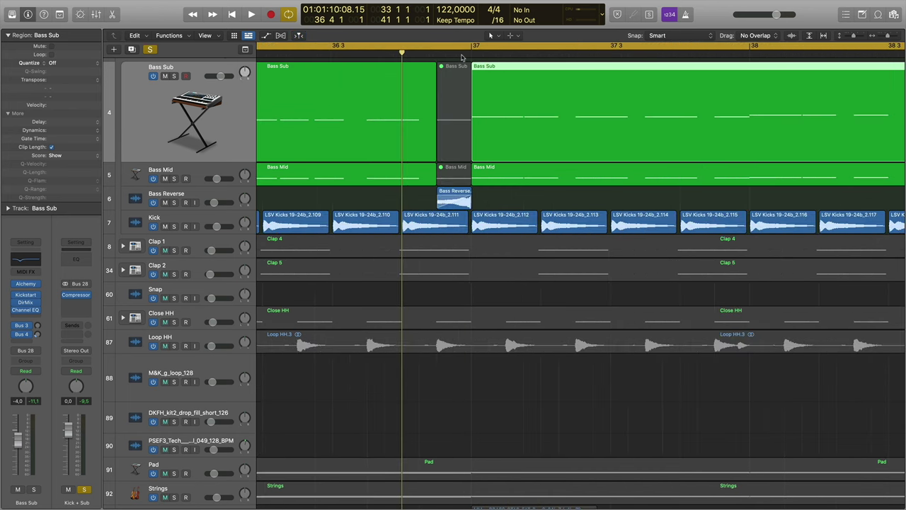
Enlarge the Bass Reverse track and switch its region's Reverse option off and back on to compare the waveforms.
click(232, 199)
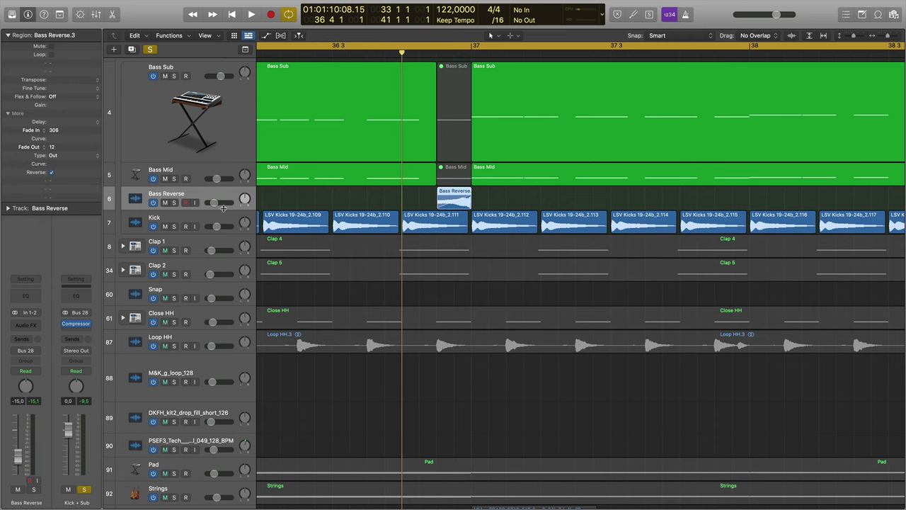
drag(224, 207, 230, 253)
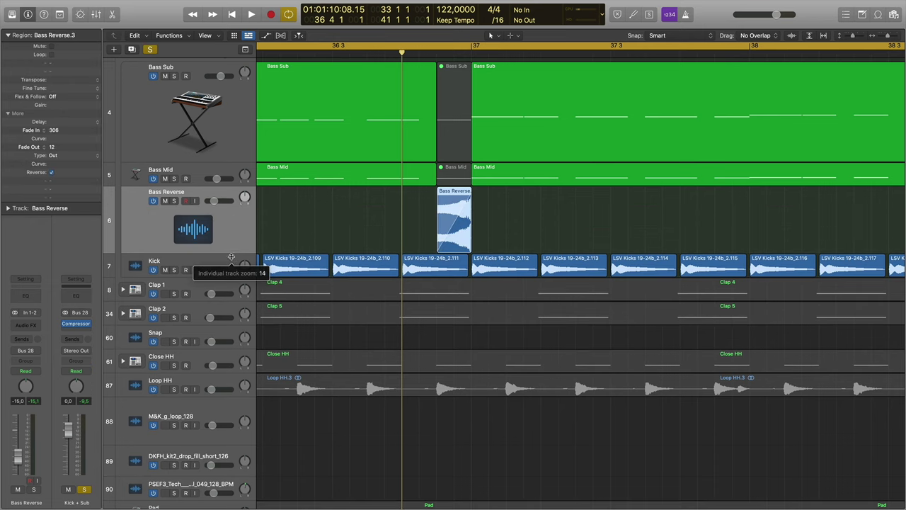
click(52, 173)
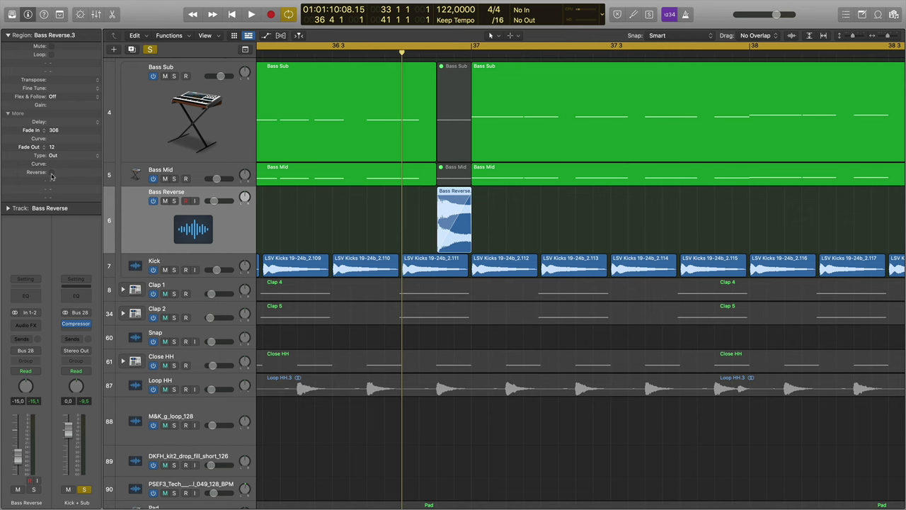
click(51, 173)
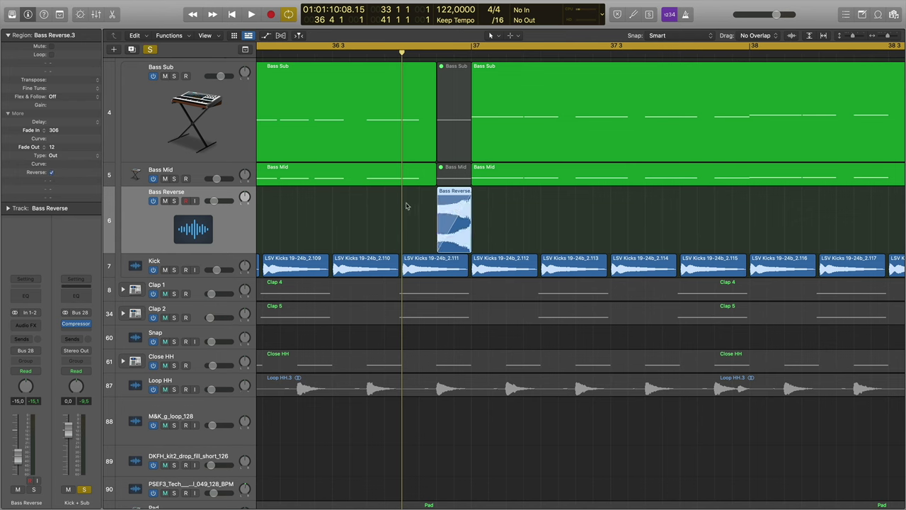
Remove the fade-in from the Bass Reverse region with the Fade tool and audition the track in solo.
key(t)
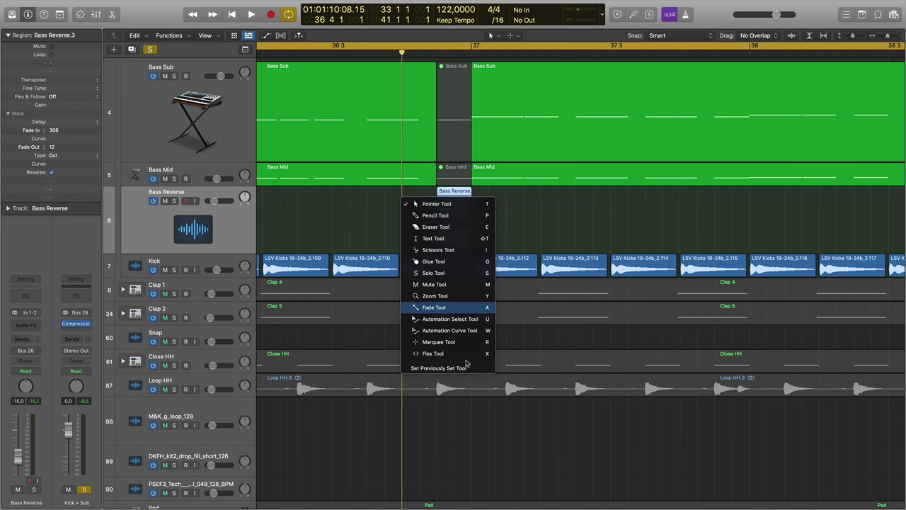
click(433, 307)
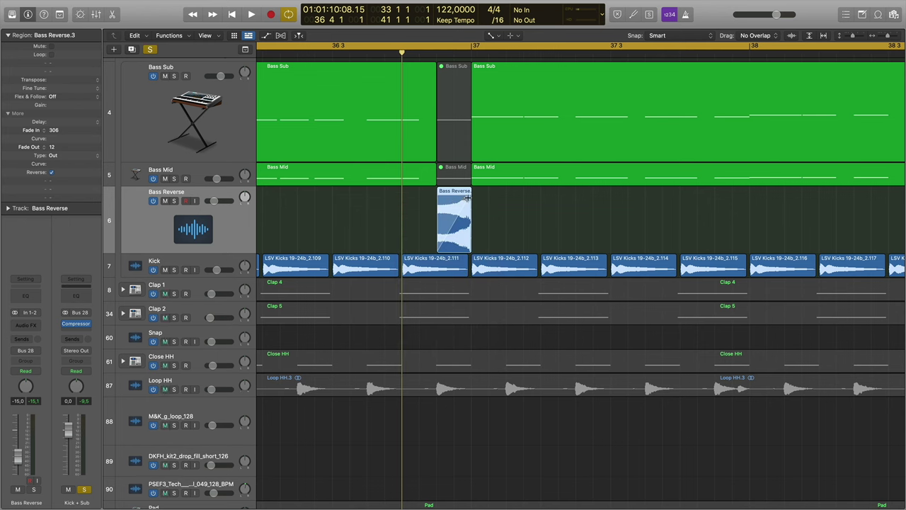
drag(466, 199, 435, 199)
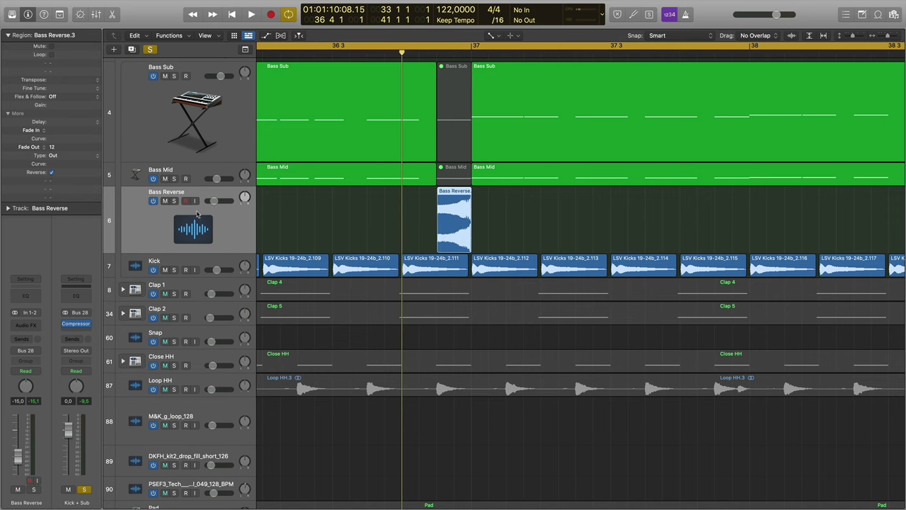
click(175, 201)
key(space)
key(space)
Add a fade-in of 366 to the Bass Reverse region, and unsolo its track after listening to the result.
drag(437, 199, 460, 200)
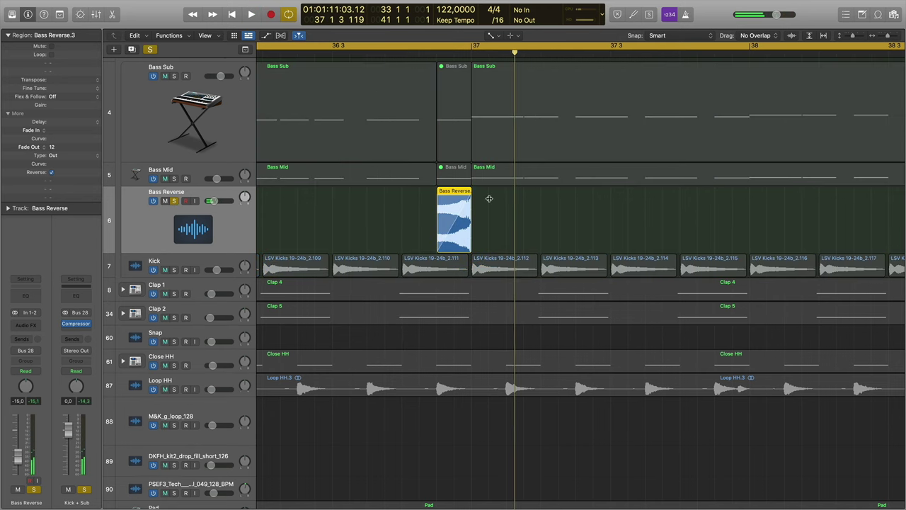
key(space)
key(space)
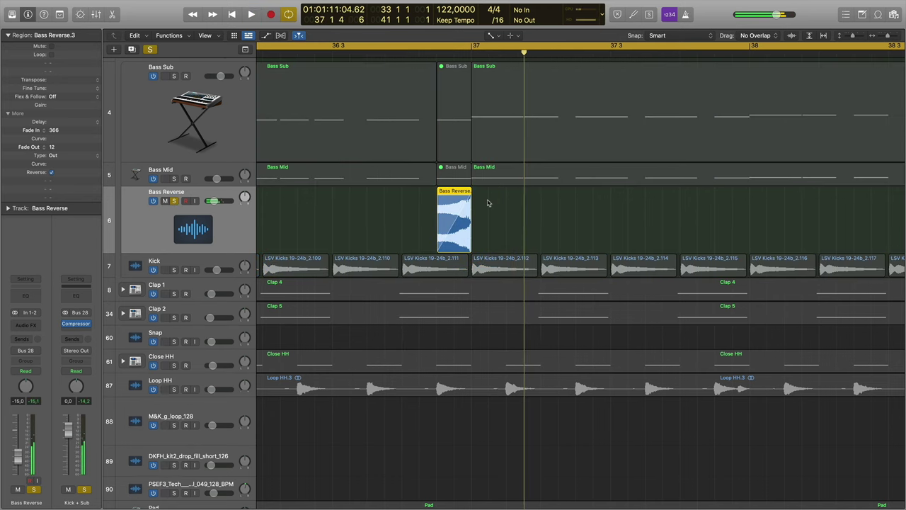
click(174, 201)
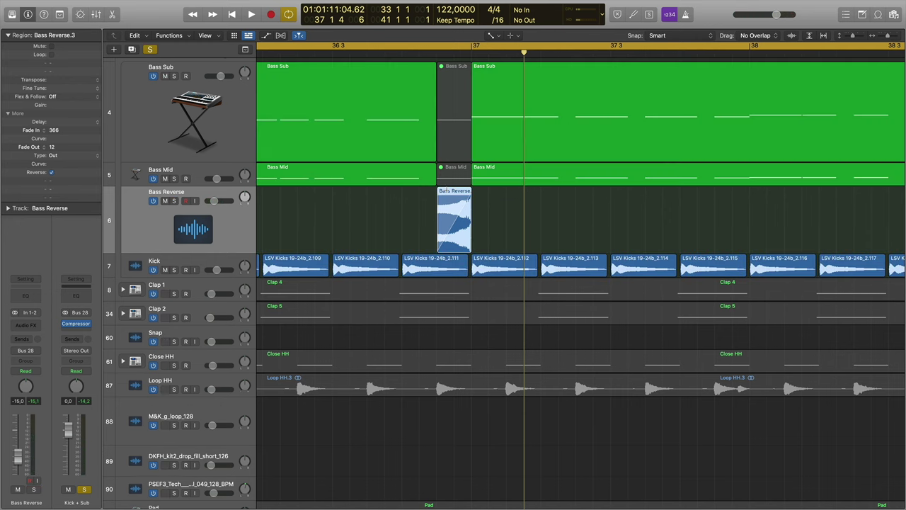
Solo Bass Sub and Bass Mid and play them from bar 36 through the transition into bar 37.
scroll(447, 190, down, 6)
scroll(447, 190, left, 5)
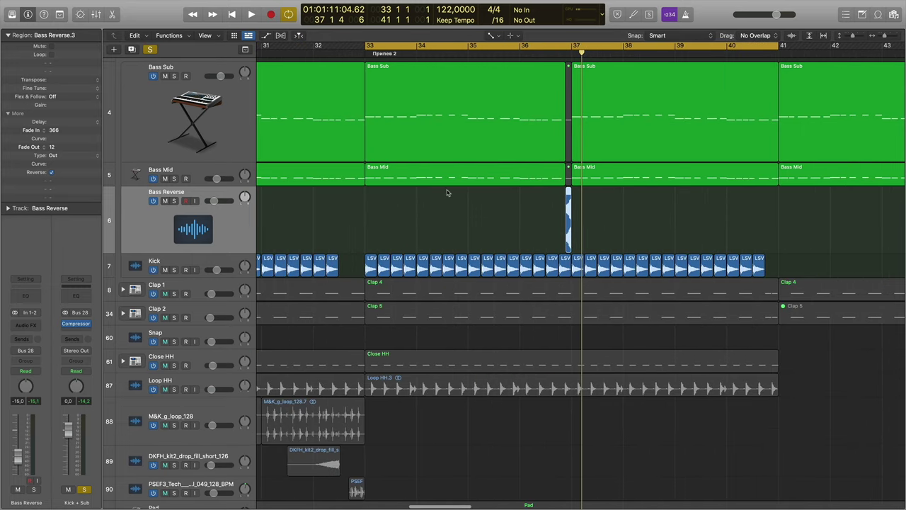
scroll(447, 191, right, 1)
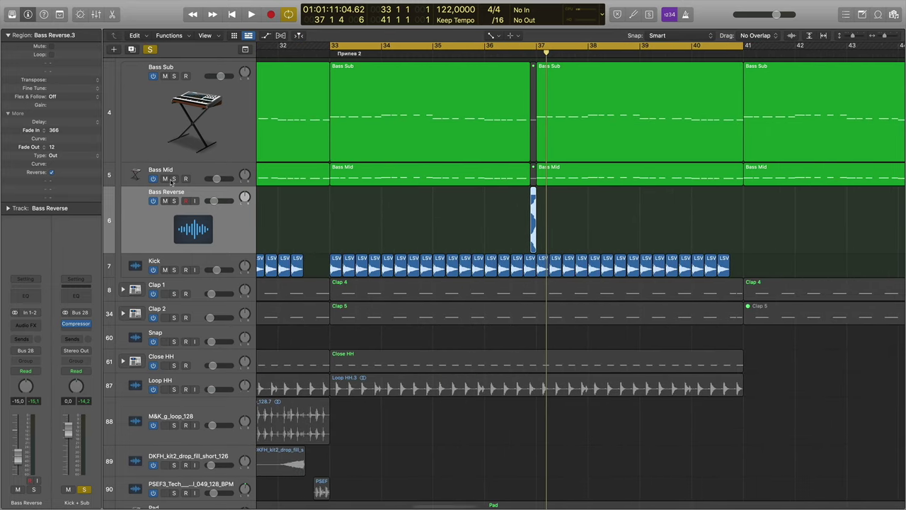
click(174, 76)
click(174, 178)
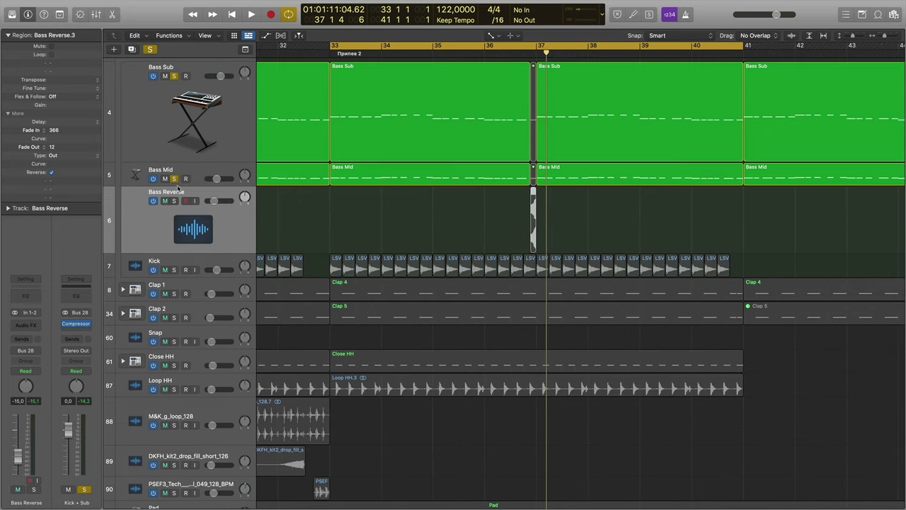
click(486, 55)
key(space)
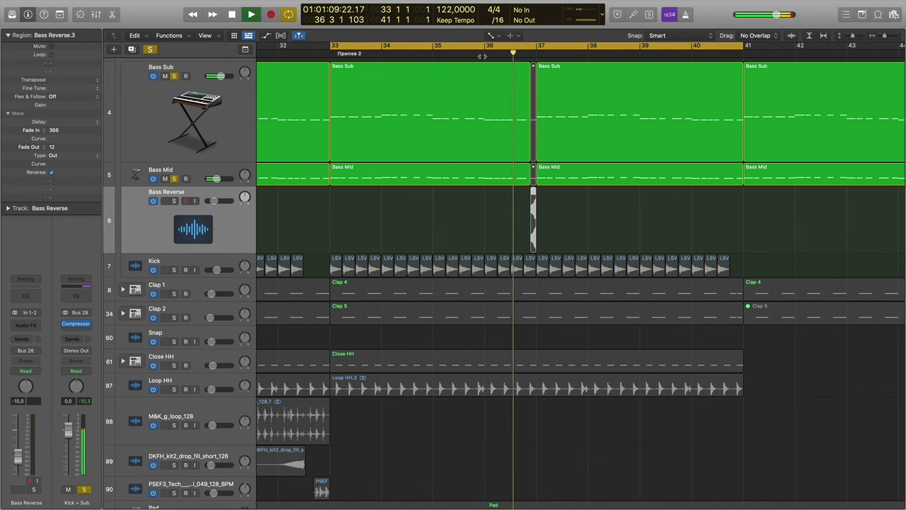
key(space)
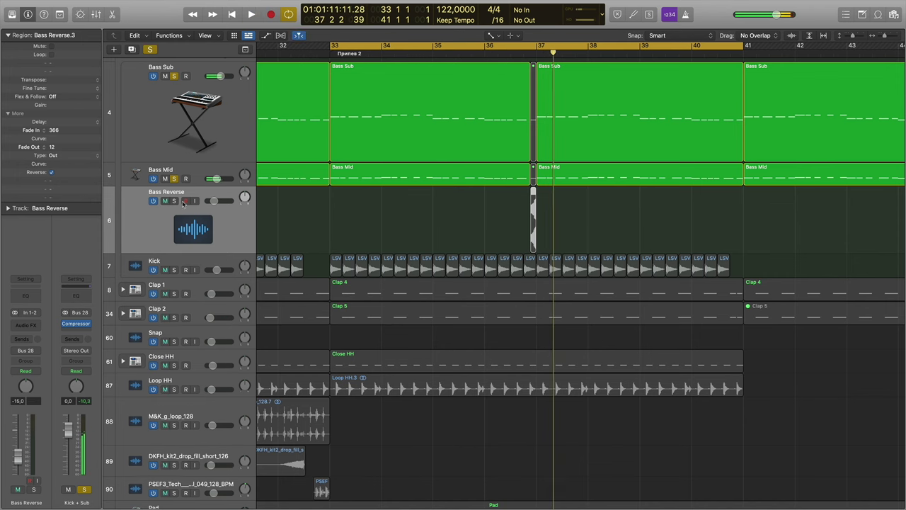
Play the transition into bar 37 with Bass Reverse also soloed, and clear all solos.
click(173, 201)
key(space)
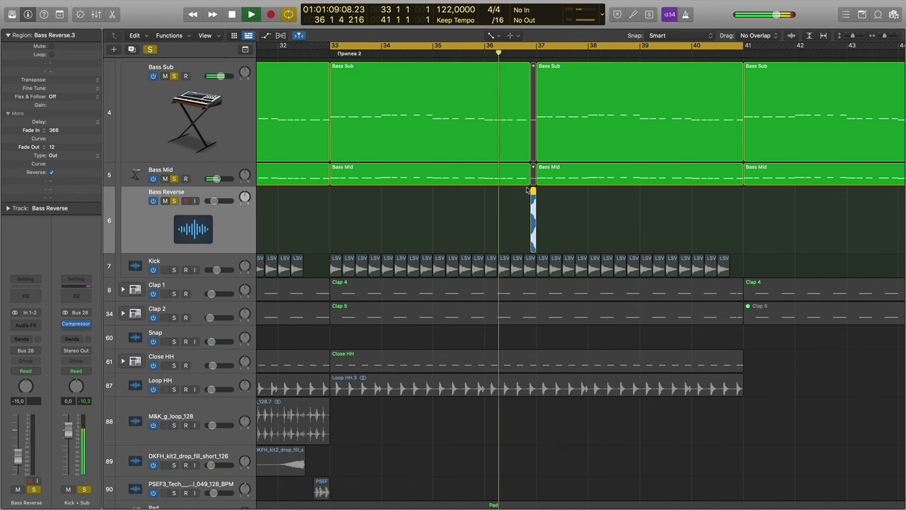
key(space)
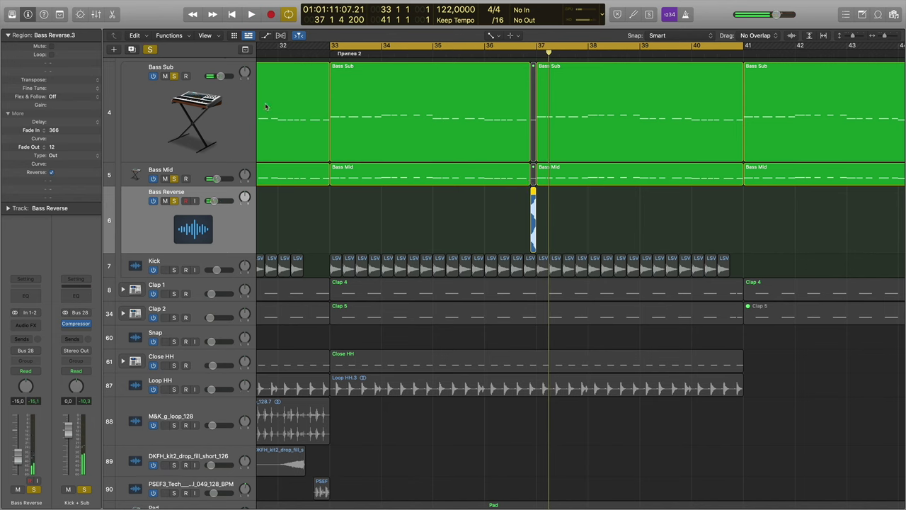
click(155, 51)
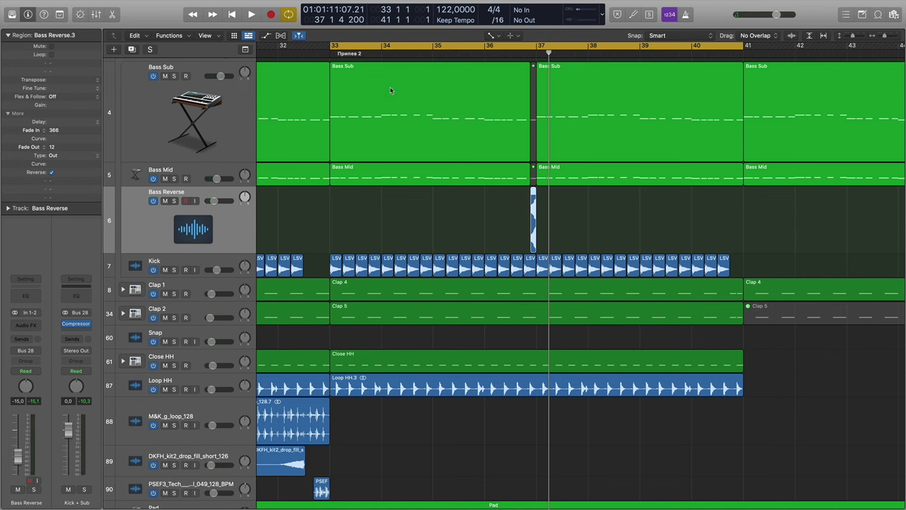
Switch to the Pointer tool and copy the last Kick region to bar 40, beat 4.
click(722, 267)
key(t)
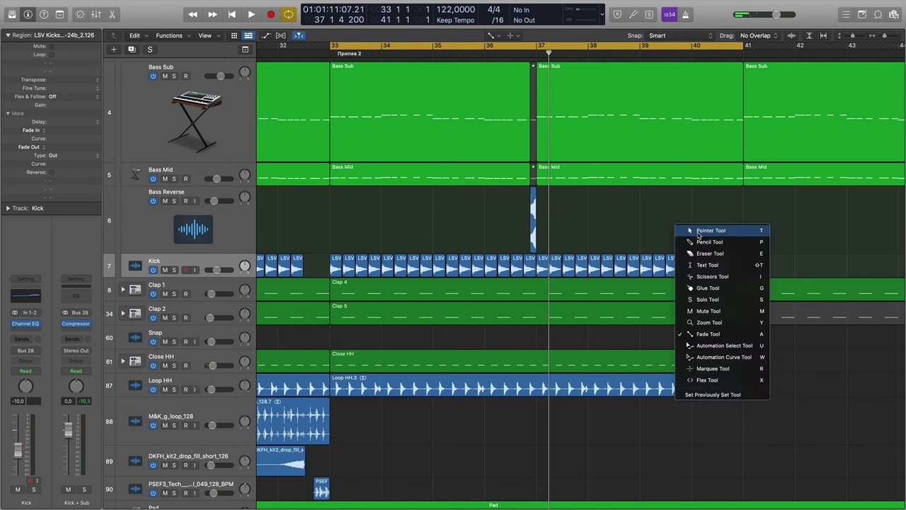
click(699, 234)
scroll(723, 260, up, 5)
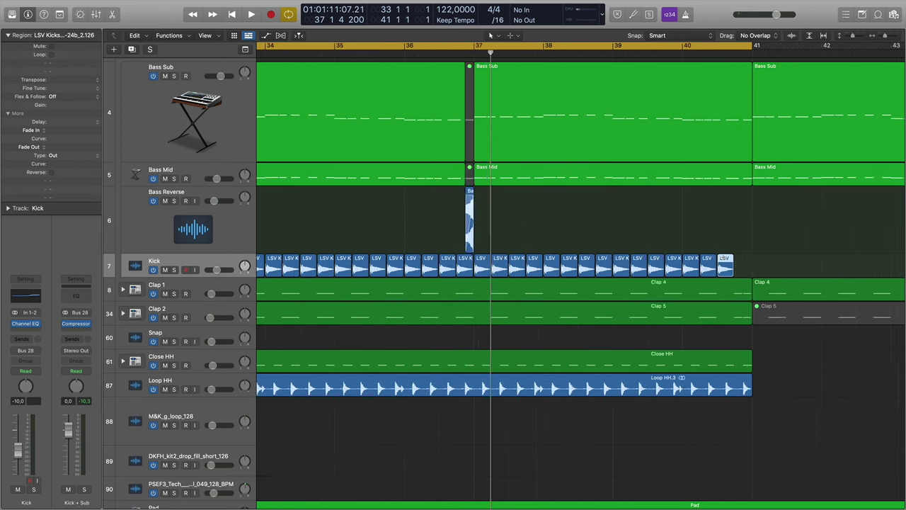
alt+drag(742, 260, 766, 261)
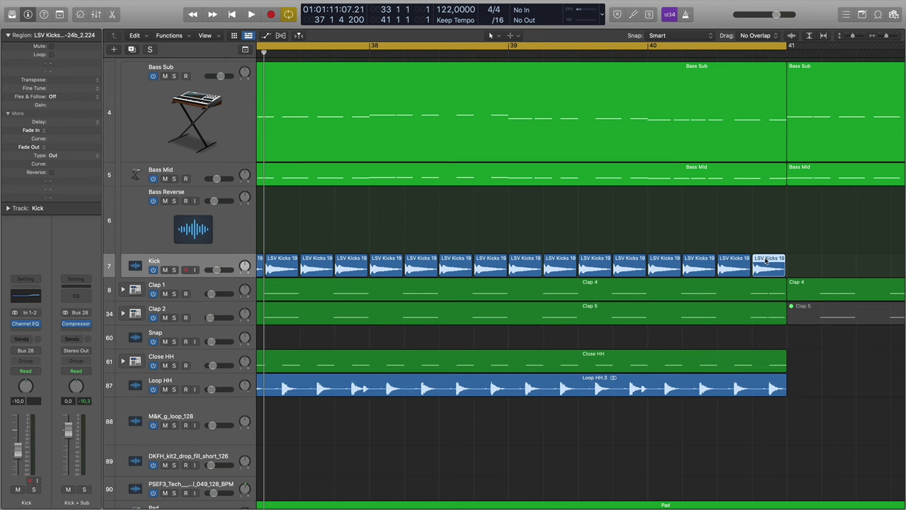
Reverse the copied kick region at the end of bar 40 and play the arrangement from bar 39.
double_click(765, 261)
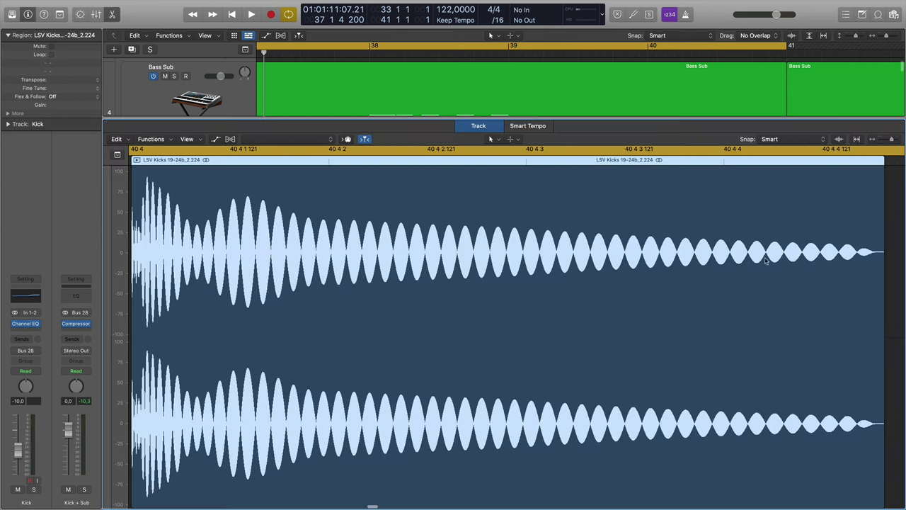
key(e)
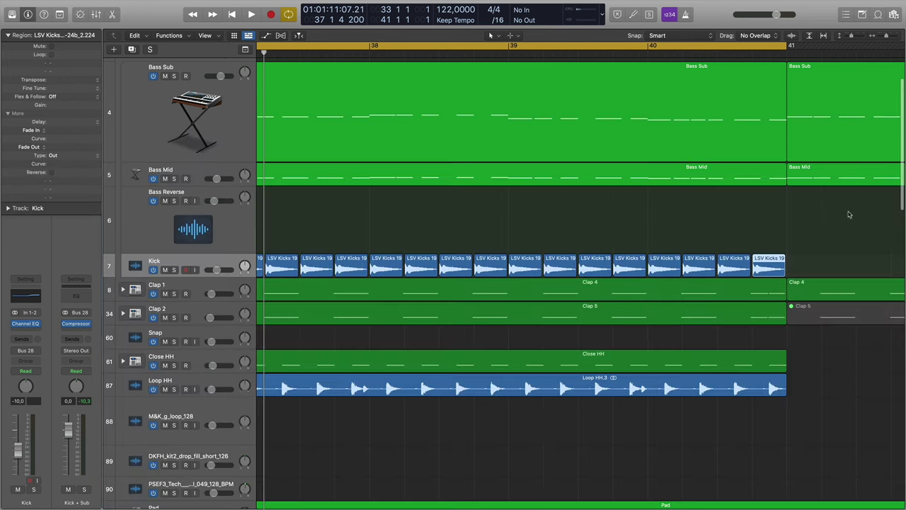
click(50, 172)
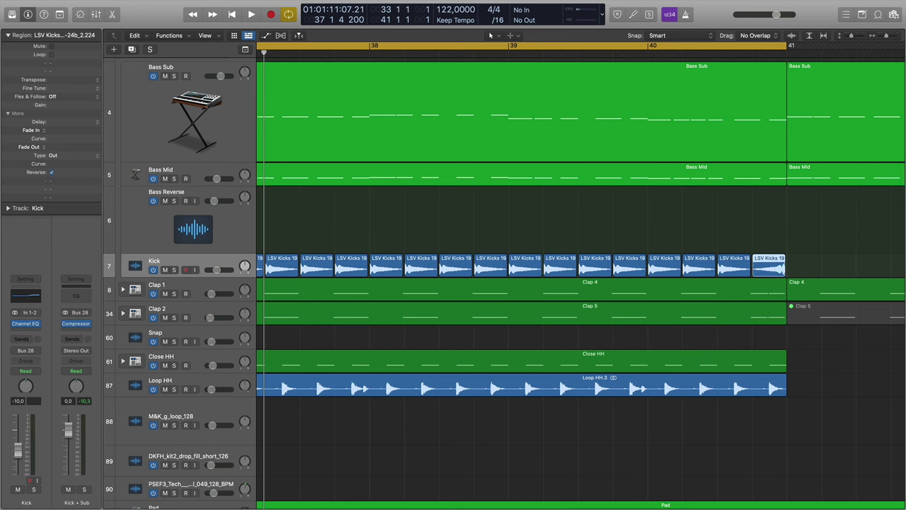
click(509, 55)
key(space)
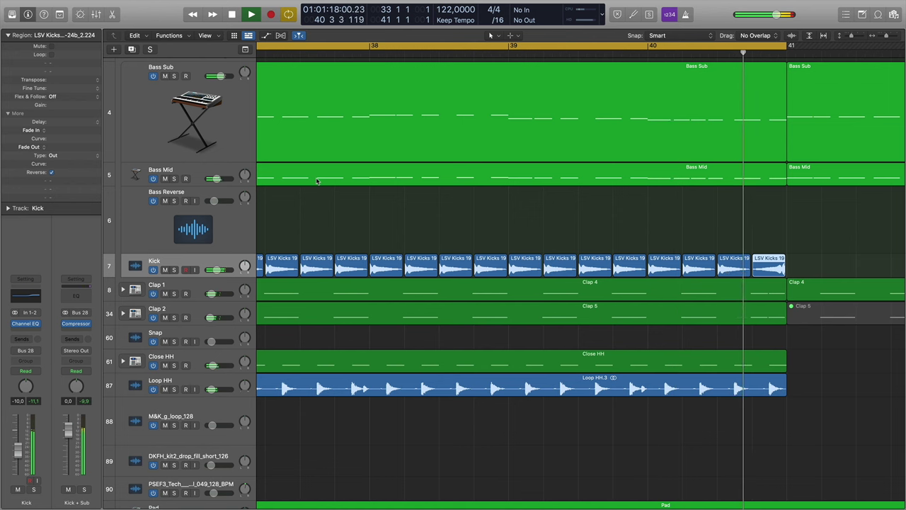
Solo the Kick + Sub stack and play from the end of bar 39 through the reversed kick.
scroll(190, 104, up, 2)
click(175, 70)
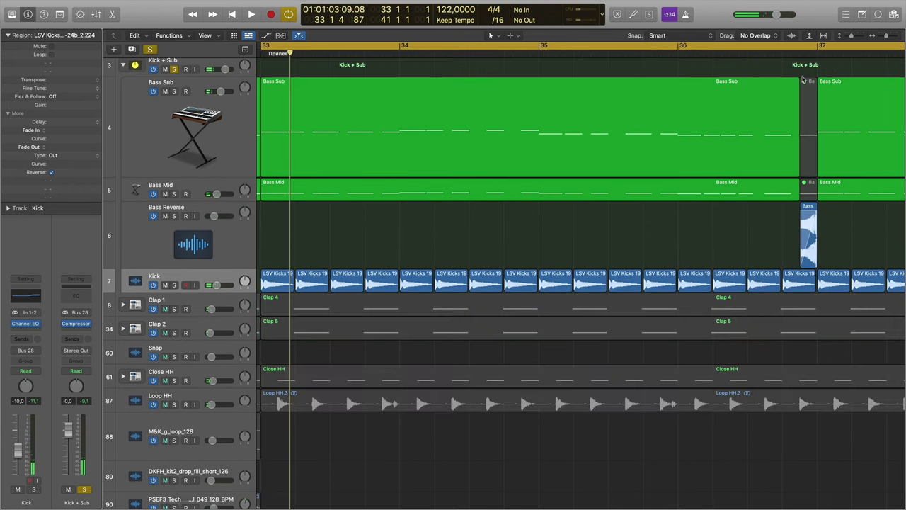
scroll(714, 98, right, 4)
scroll(713, 99, right, 5)
double_click(811, 56)
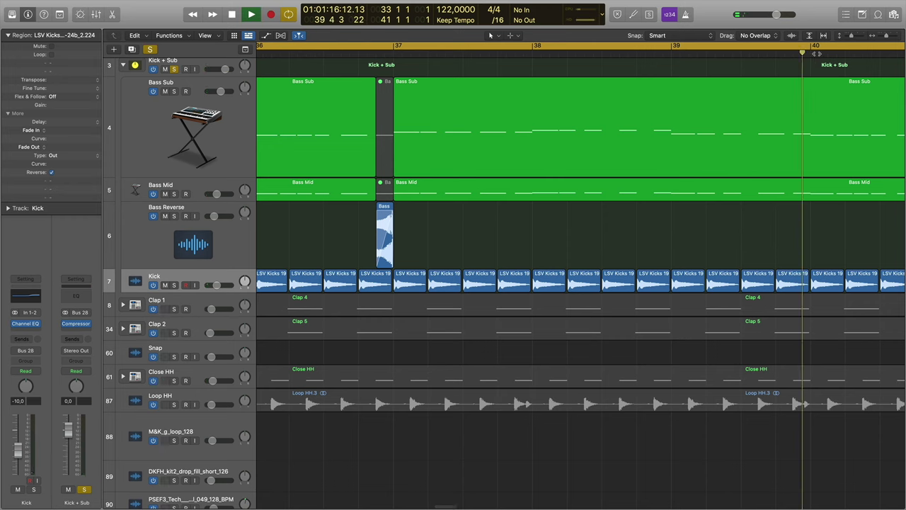
key(super+Left)
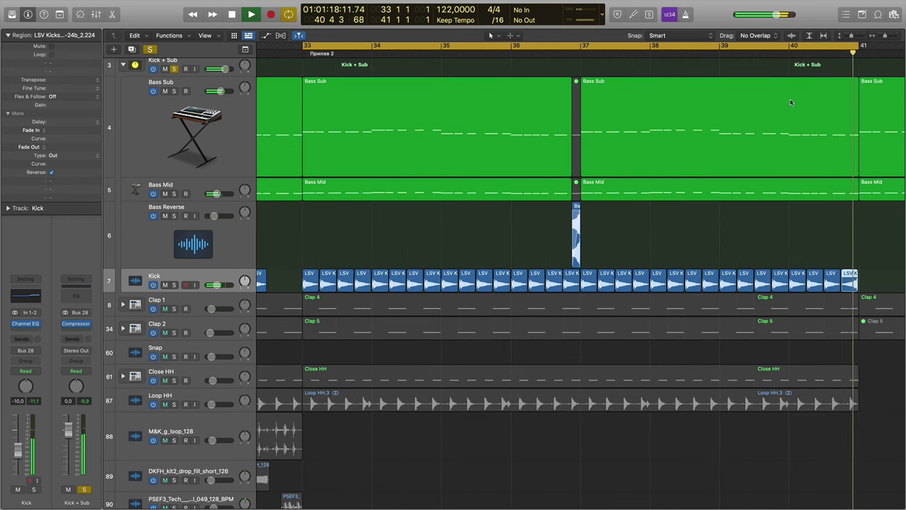
key(space)
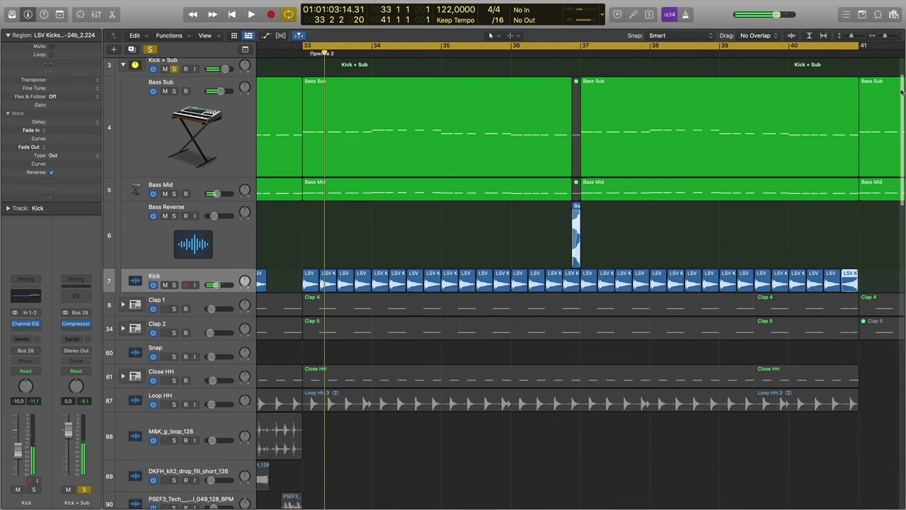
Set the playhead at bar 40, beat 4, and nudge the reversed kick region slightly toward bar 41.
click(840, 57)
key(super+Right)
key(super+Right)
key(super+Right)
key(super+Right)
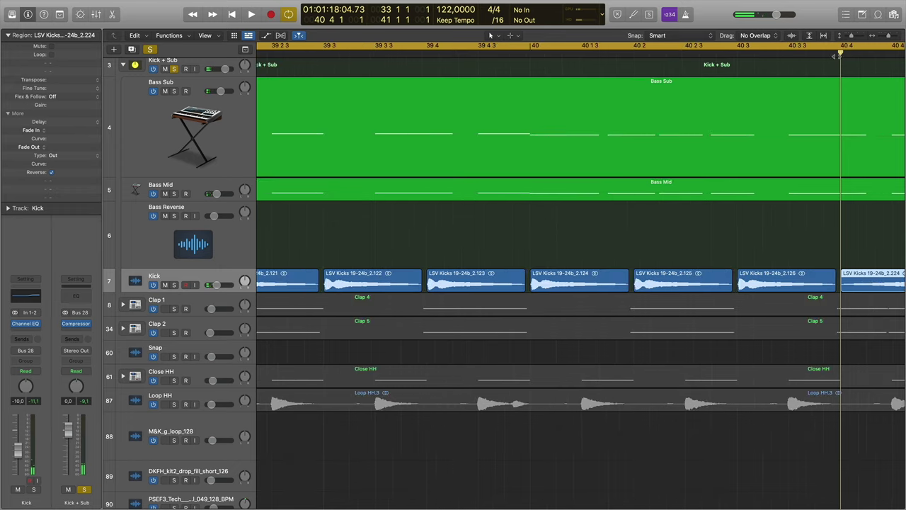
scroll(770, 208, right, 5)
key(super+Right)
key(super+Right)
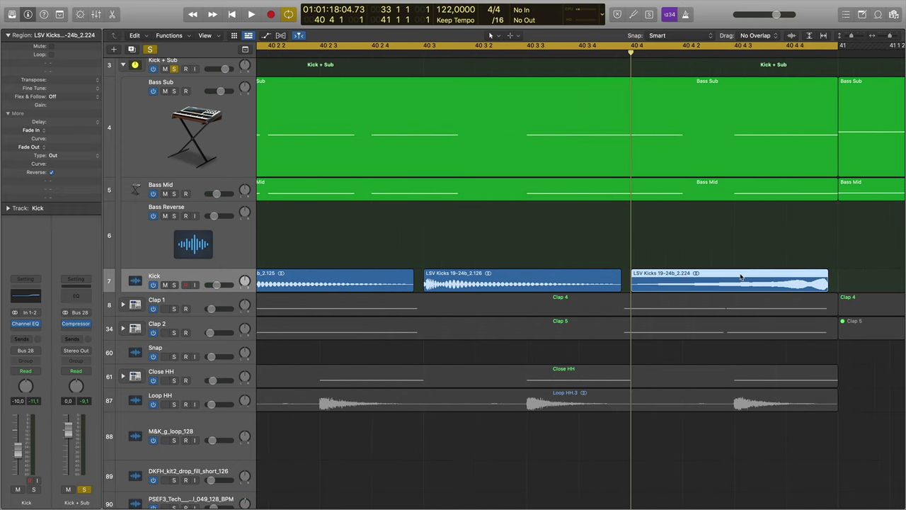
scroll(740, 278, right, 2)
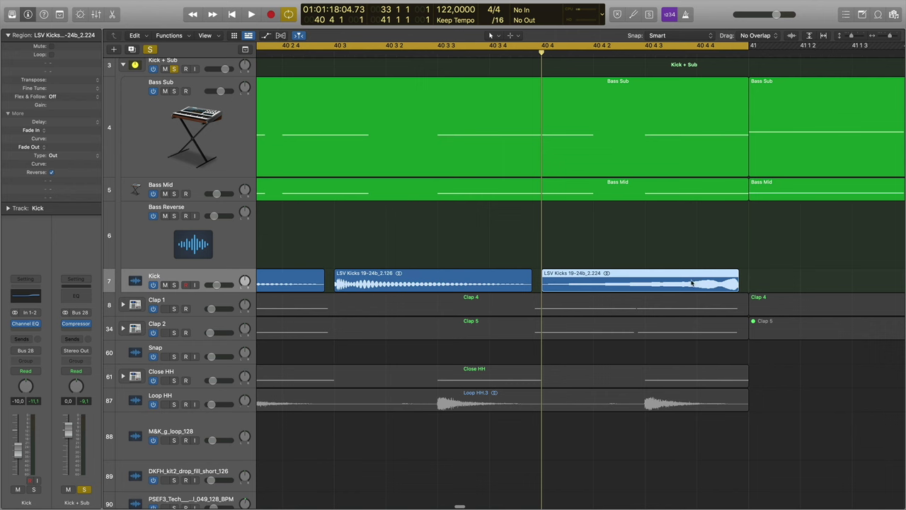
drag(725, 280, 736, 279)
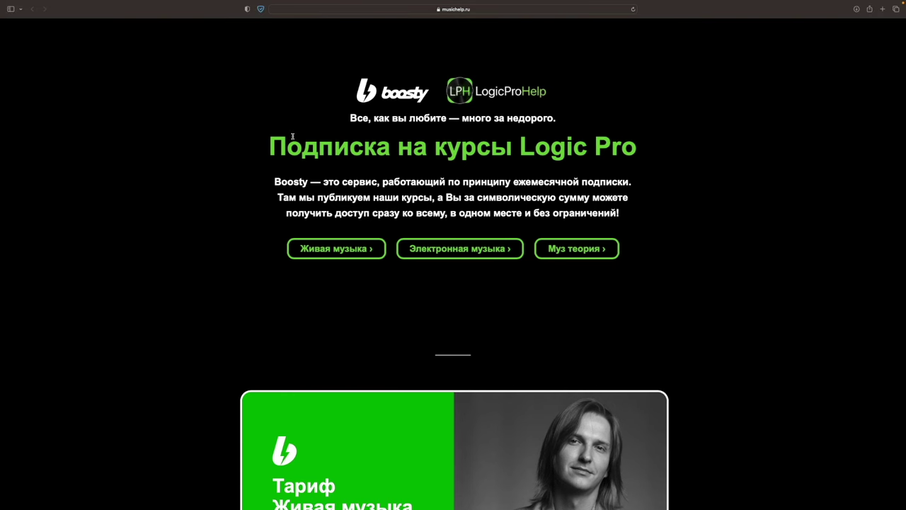
Switch to the web browser and examine the subscription plans and course lists on the musichelp.ru page.
scroll(572, 166, down, 1)
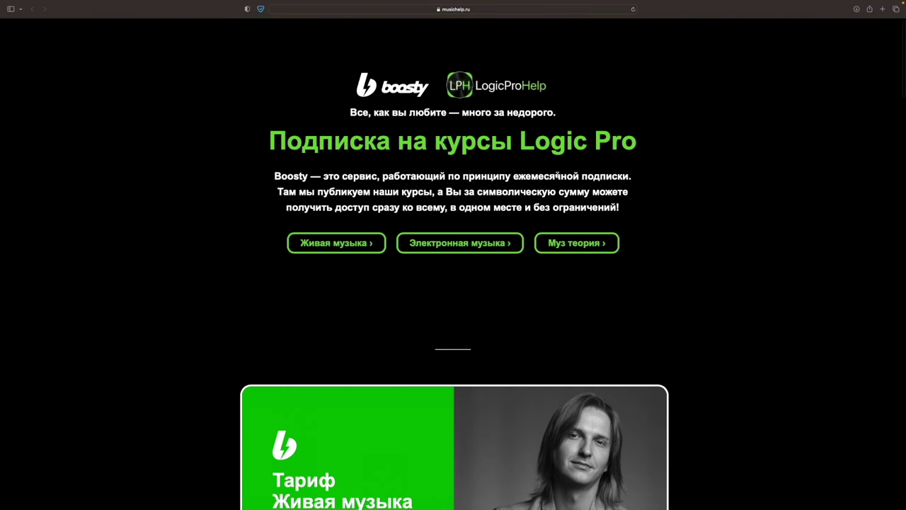
scroll(753, 184, down, 5)
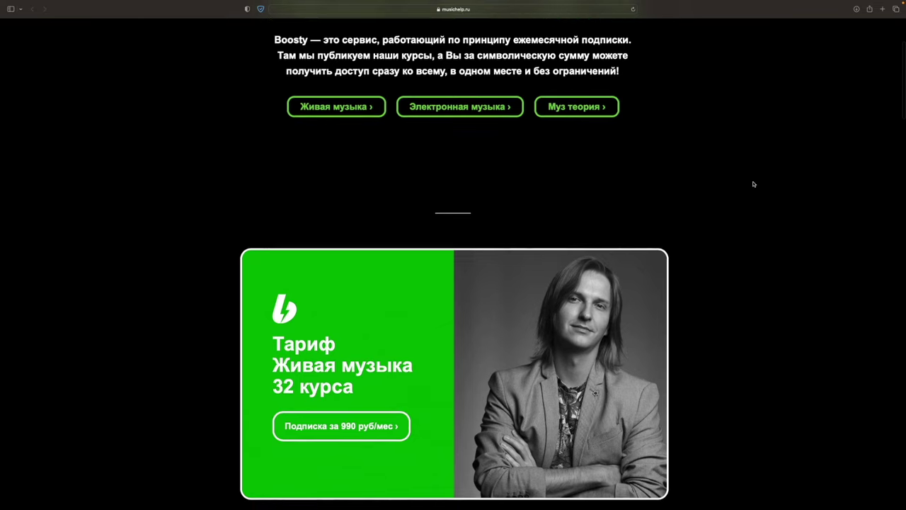
scroll(753, 184, down, 4)
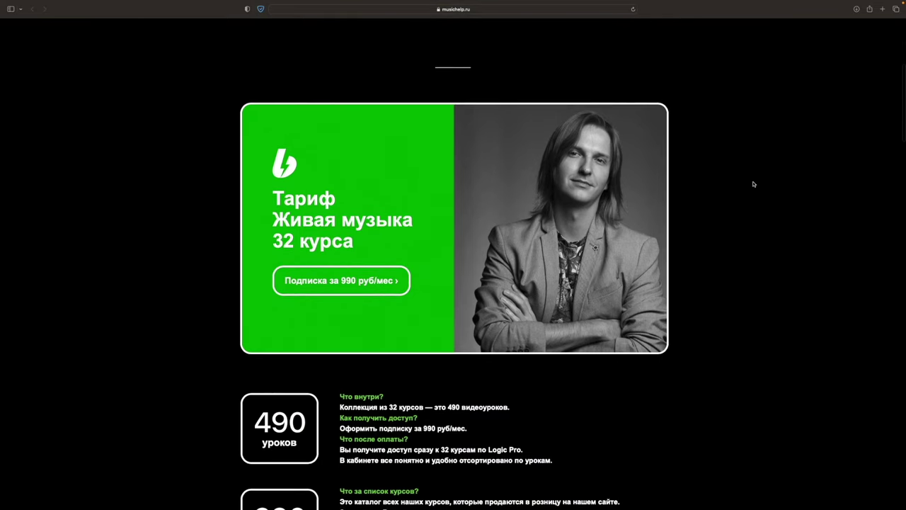
scroll(753, 184, down, 5)
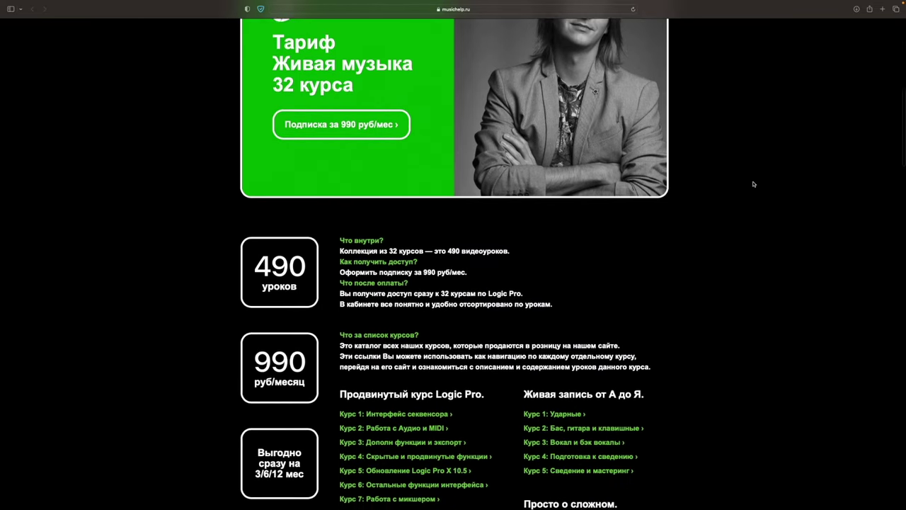
scroll(753, 184, down, 5)
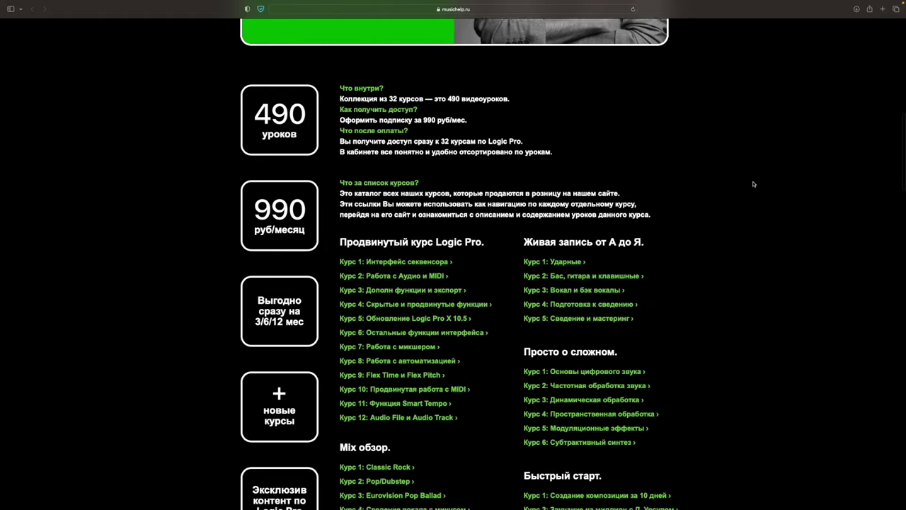
scroll(753, 184, down, 3)
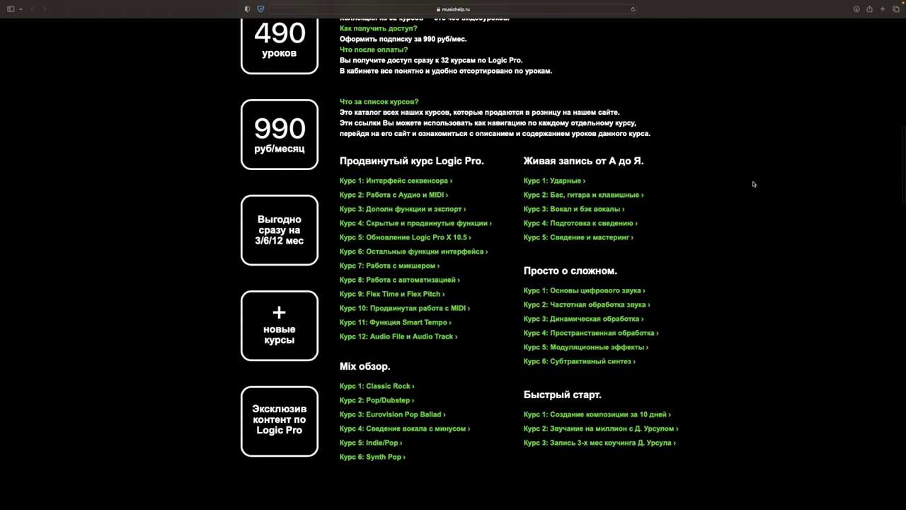
scroll(753, 184, down, 8)
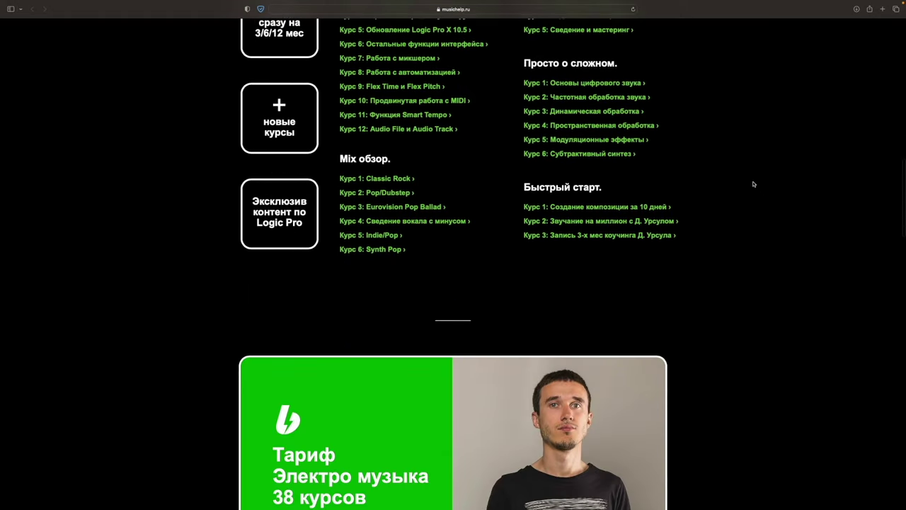
scroll(754, 184, down, 5)
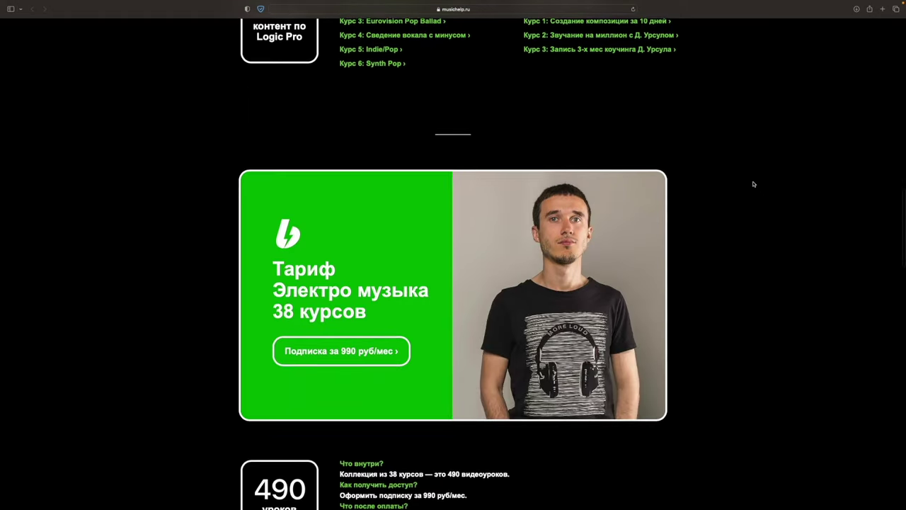
scroll(754, 184, down, 4)
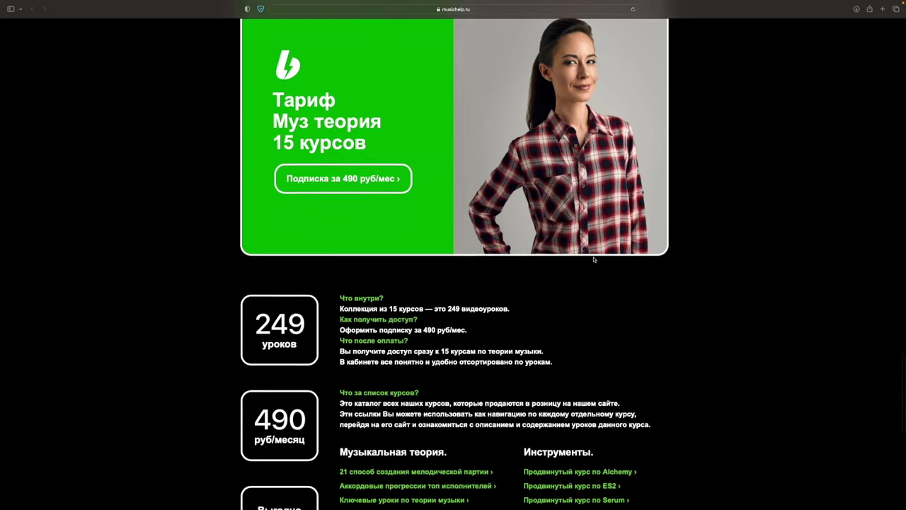
scroll(596, 262, down, 5)
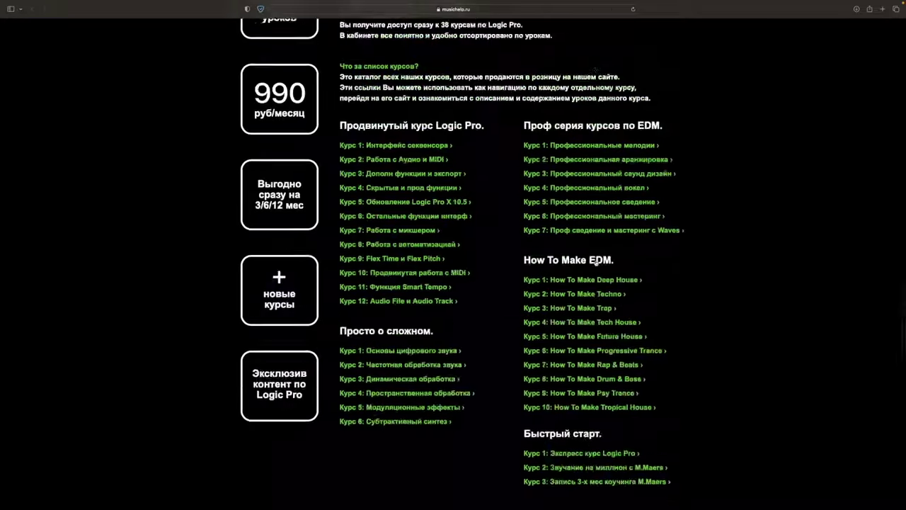
scroll(595, 262, up, 10)
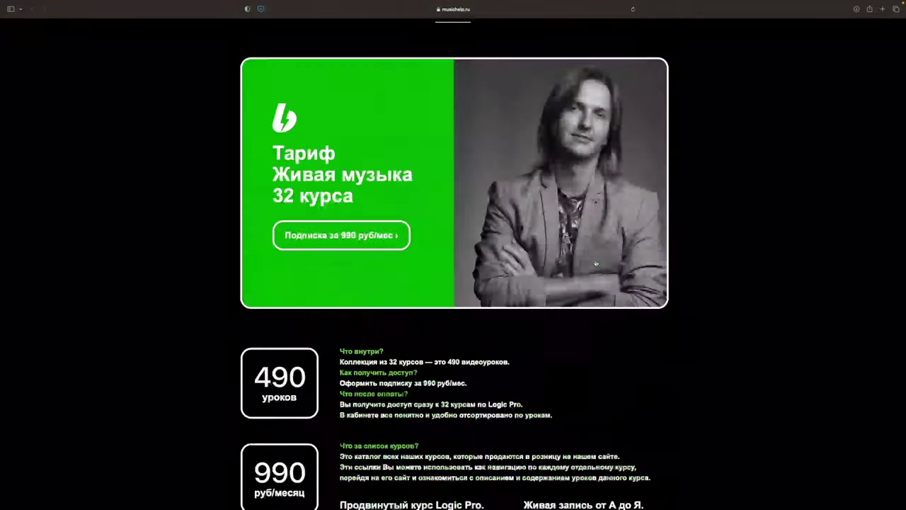
scroll(595, 262, down, 3)
scroll(595, 262, down, 3)
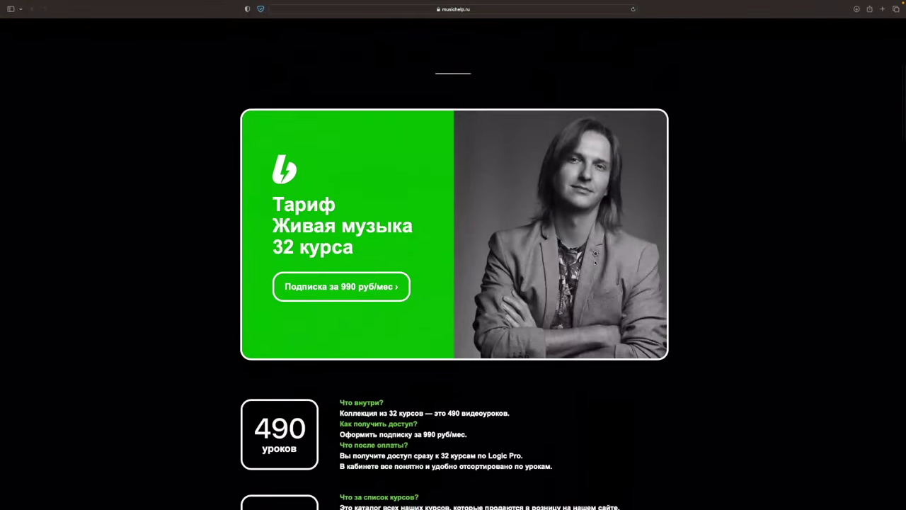
scroll(426, 315, up, 5)
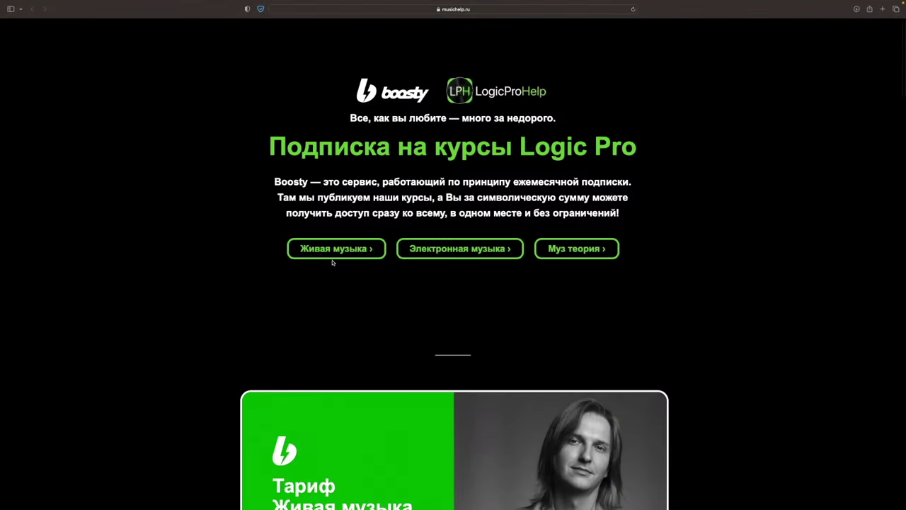
Start a subscription to the Живая музыка plan on Boosty and sign in through VK.
click(324, 252)
click(339, 233)
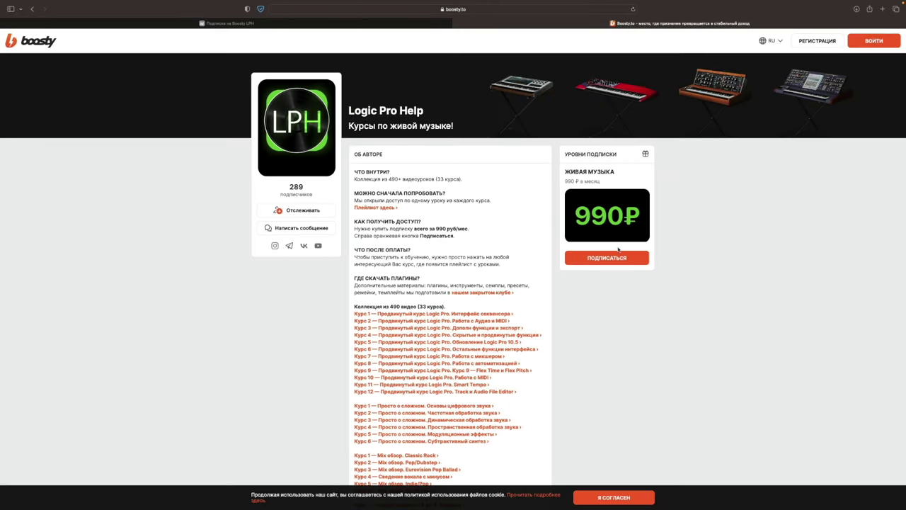
click(579, 259)
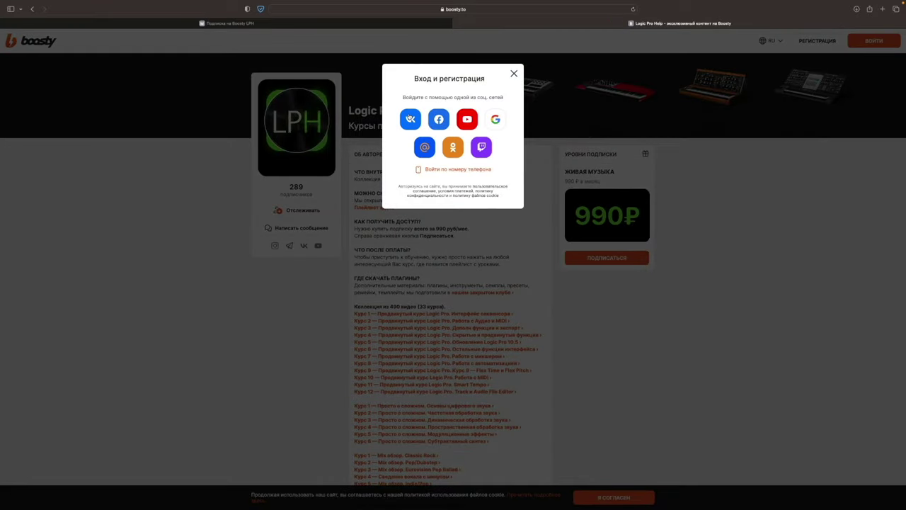
click(412, 120)
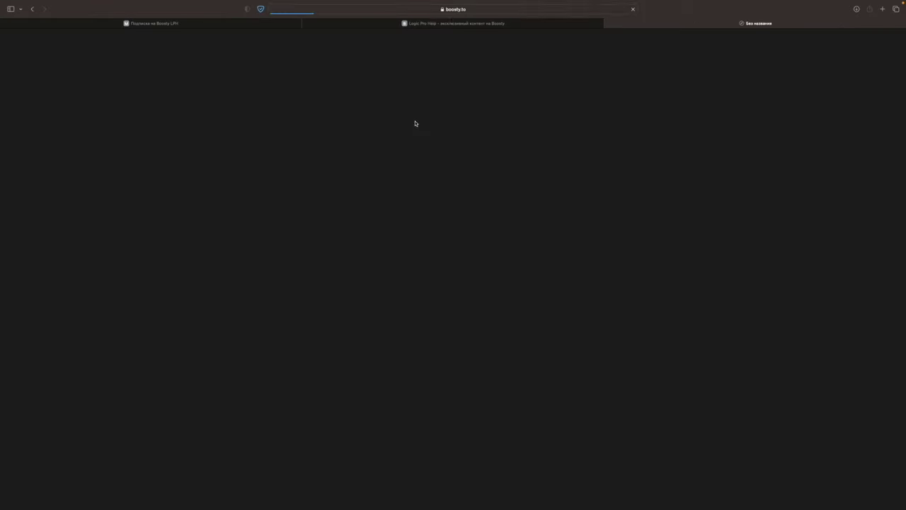
View the payment options for a 1-month Живая музыка subscription and close the purchase dialog.
click(485, 148)
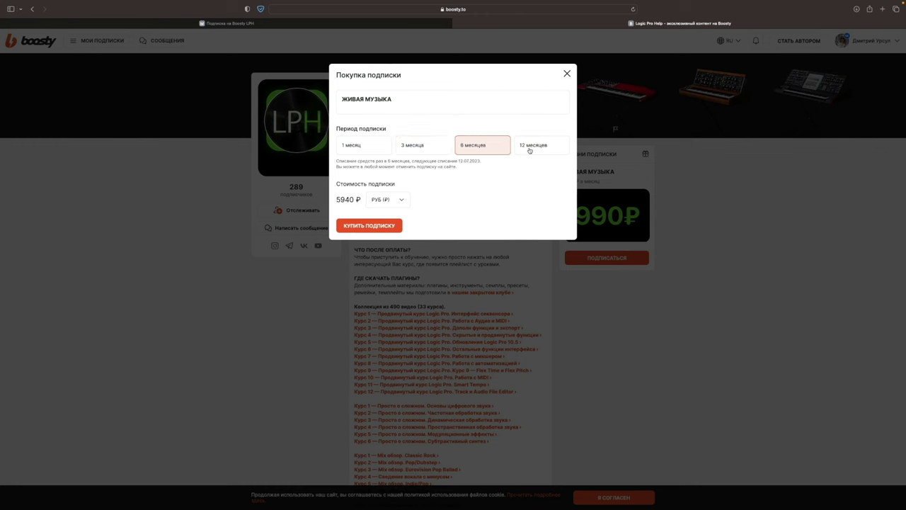
click(529, 147)
click(363, 147)
click(374, 225)
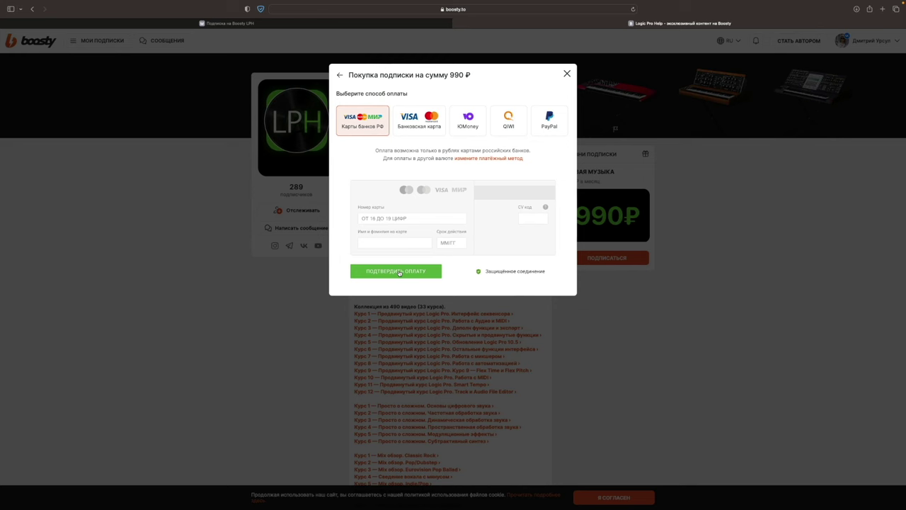
click(473, 314)
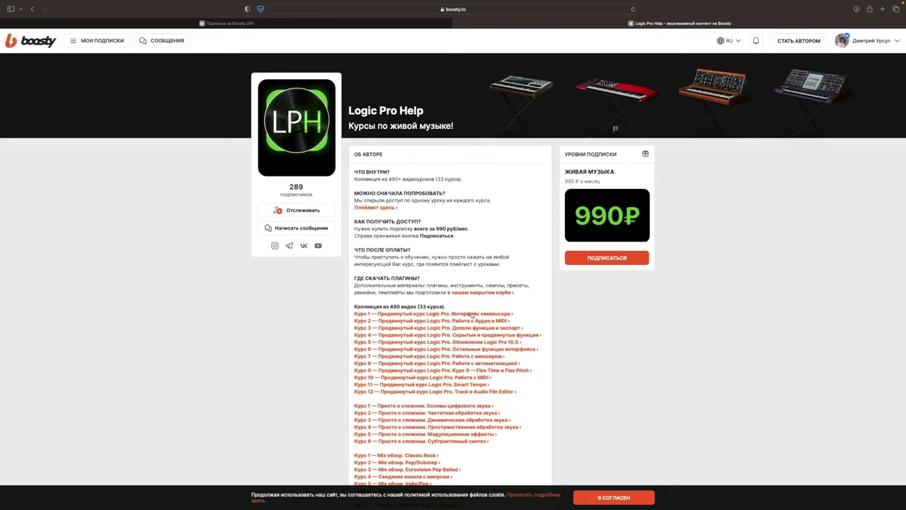
scroll(473, 313, down, 2)
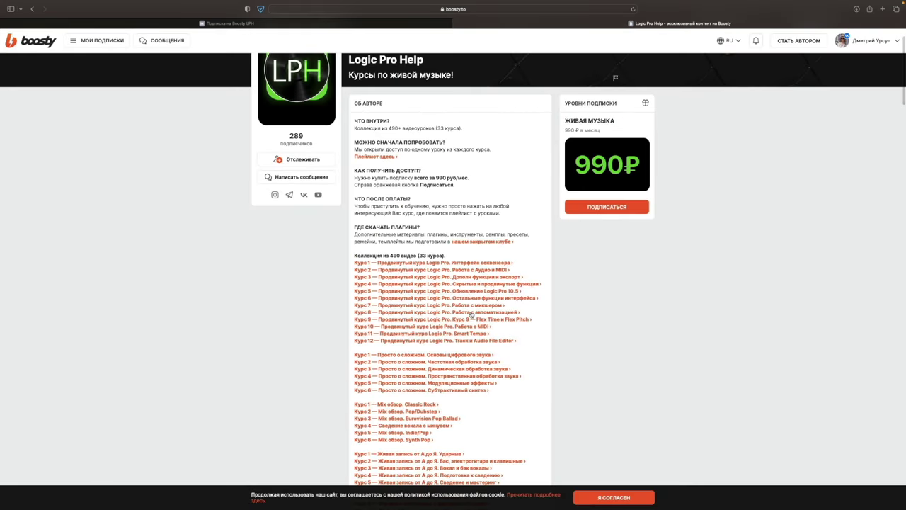
Look through the course list on the Boosty page and return to the musichelp.ru subscription page.
scroll(407, 390, down, 1)
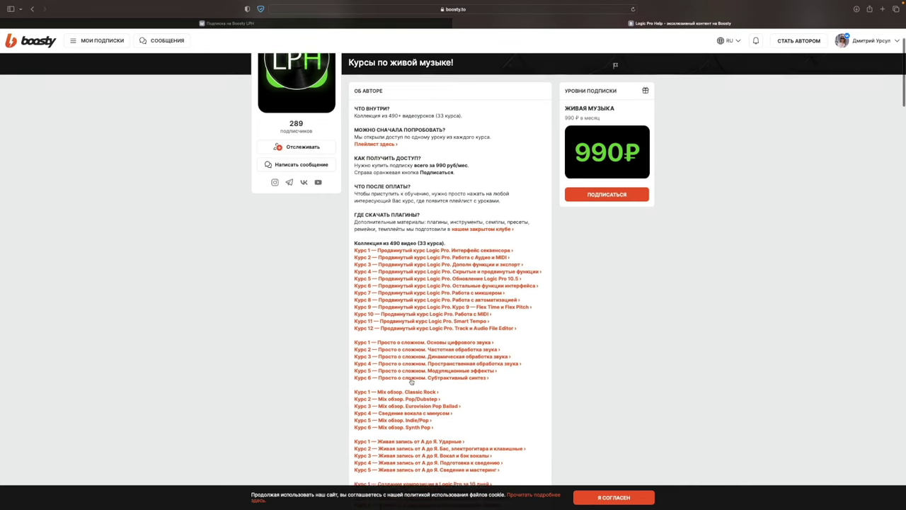
click(320, 23)
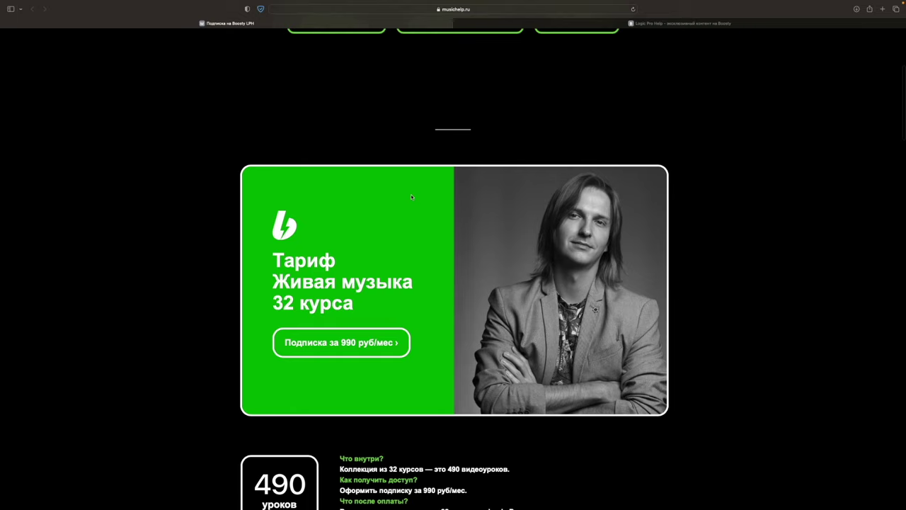
scroll(411, 196, up, 5)
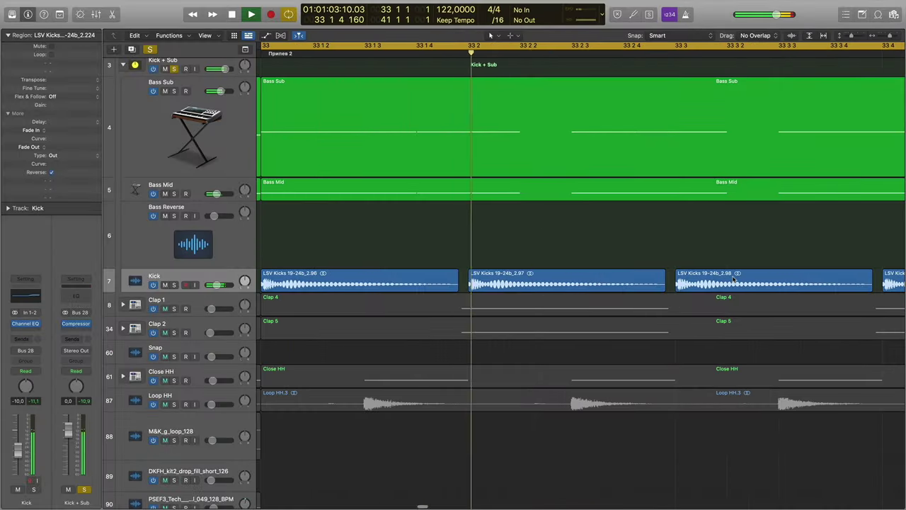
Switch to Logic Pro and play the kick and bass arrangement from bar 40 to check the reversed kick transition.
key(space)
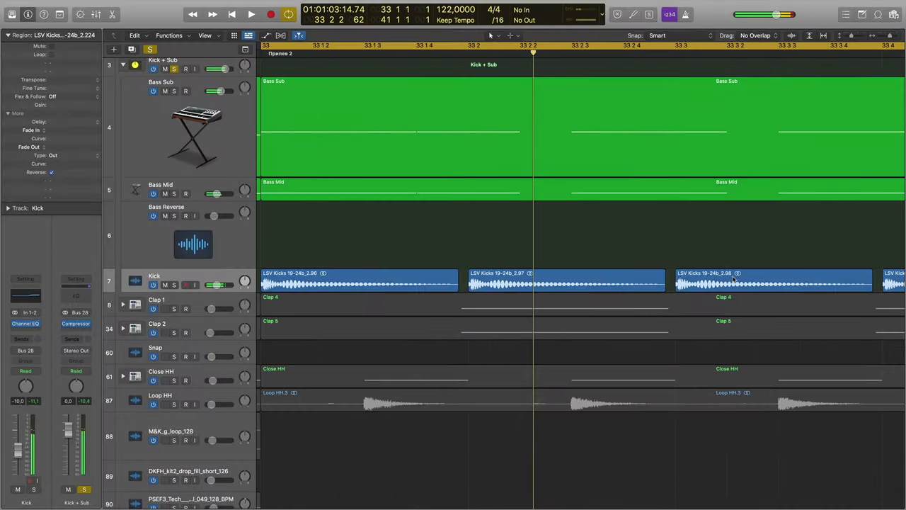
key(super+Left)
key(super+Left)
key(super+Left)
key(super+Left)
key(super+Left)
key(super+Left)
key(super+Left)
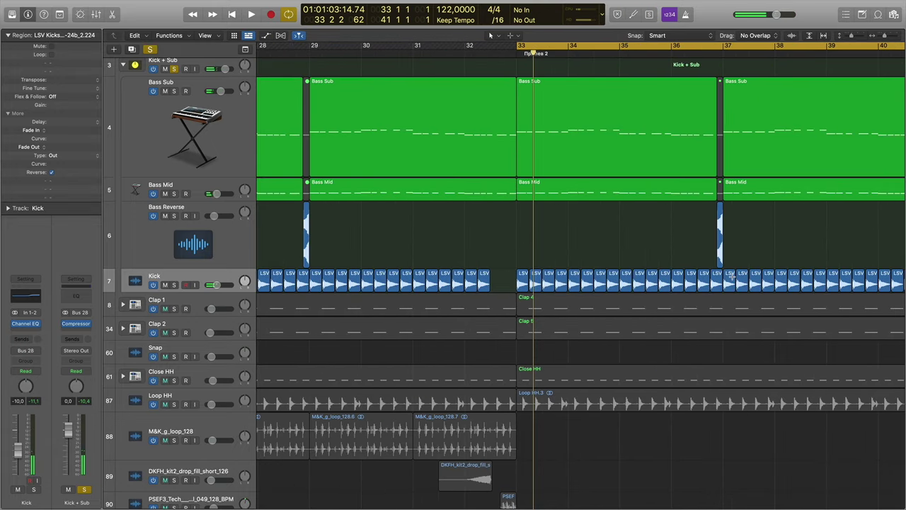
scroll(754, 280, right, 5)
click(675, 54)
key(space)
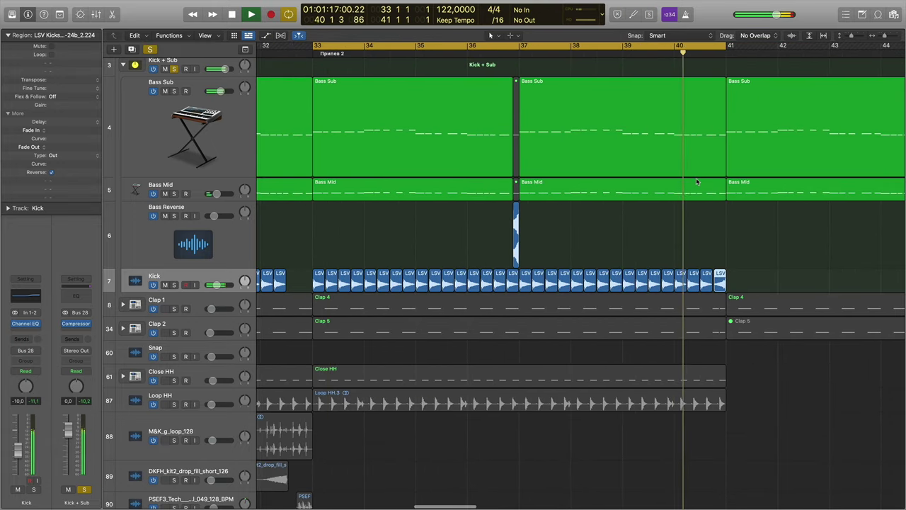
Solo the Clap 1 and Clap 2 tracks and play them together with the kick and bass.
scroll(696, 182, up, 1)
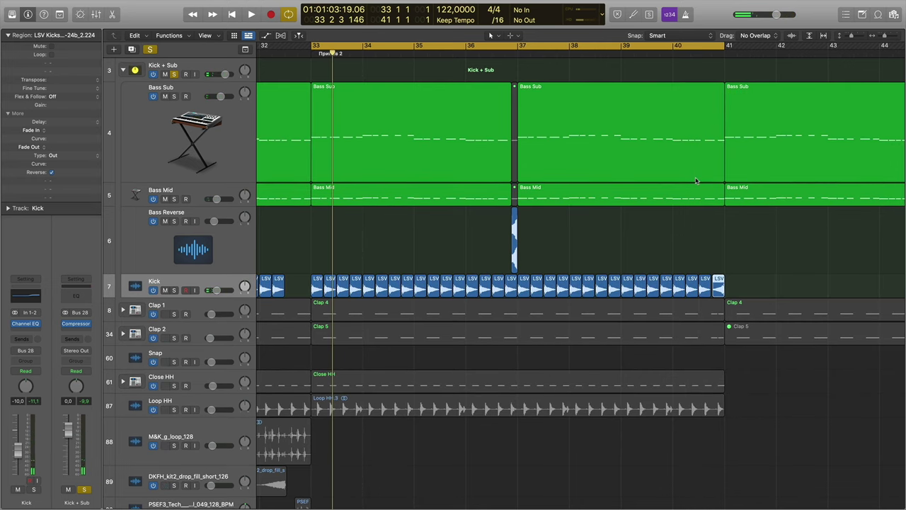
scroll(690, 187, down, 1)
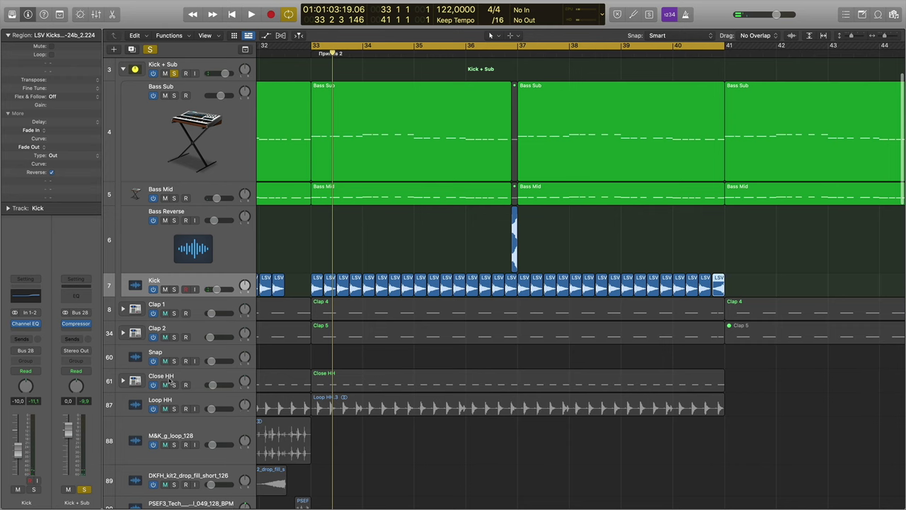
click(174, 313)
click(176, 335)
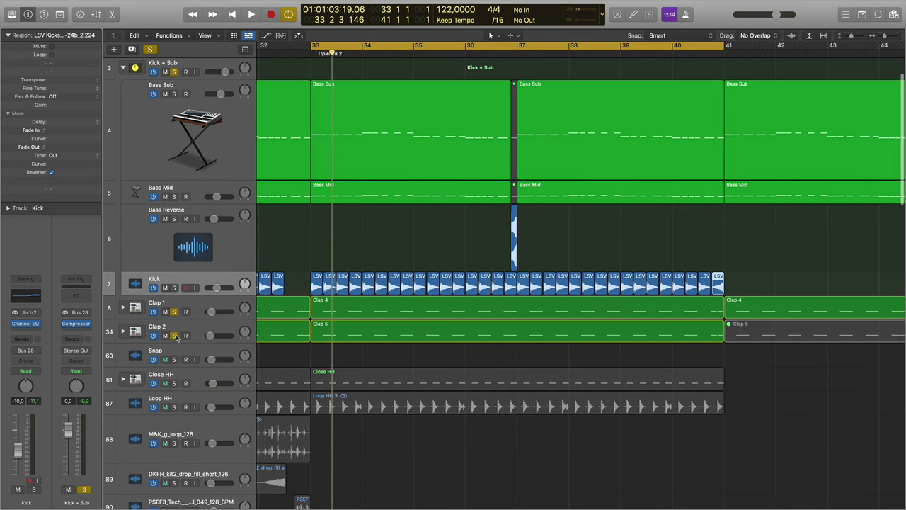
click(214, 306)
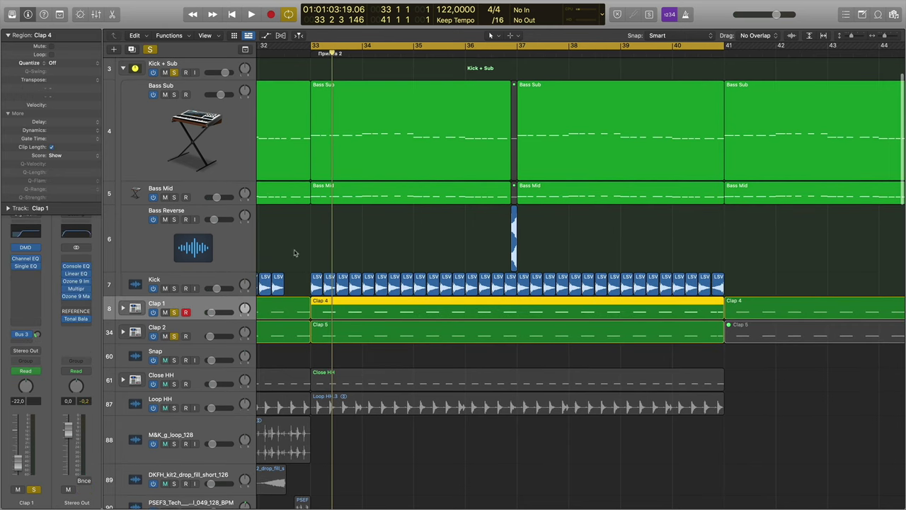
key(shift+space)
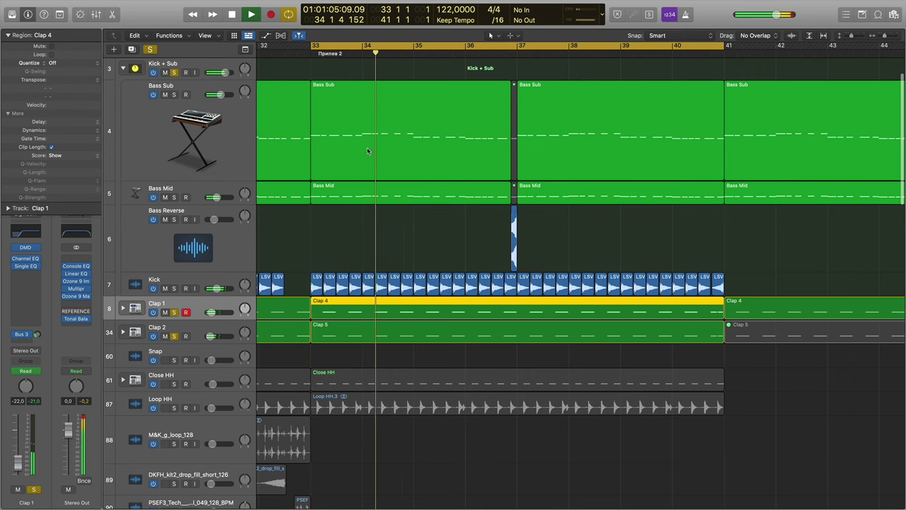
key(space)
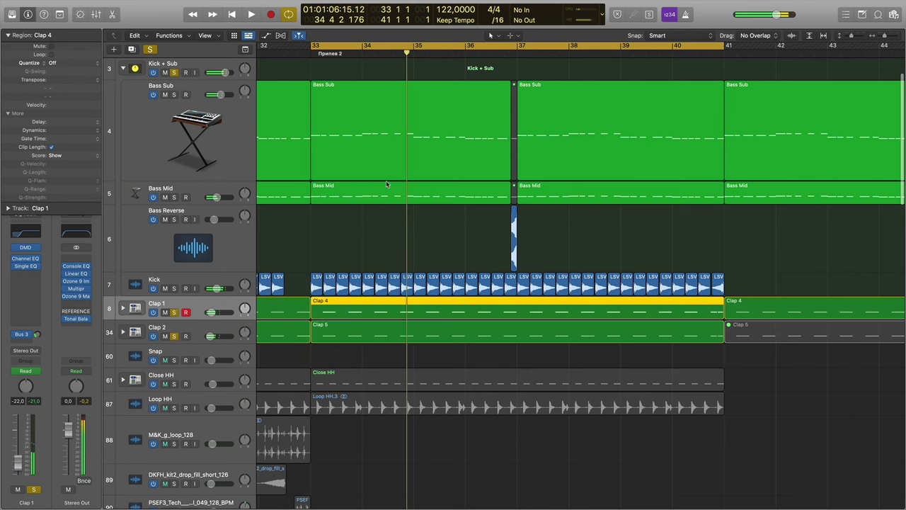
Open the Clap folder inside Samples > Selected in the file browser.
key(f)
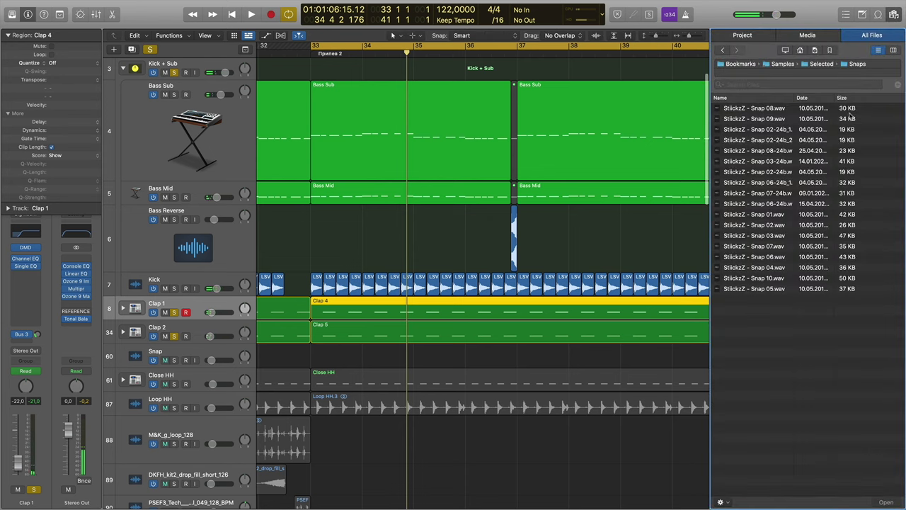
click(826, 64)
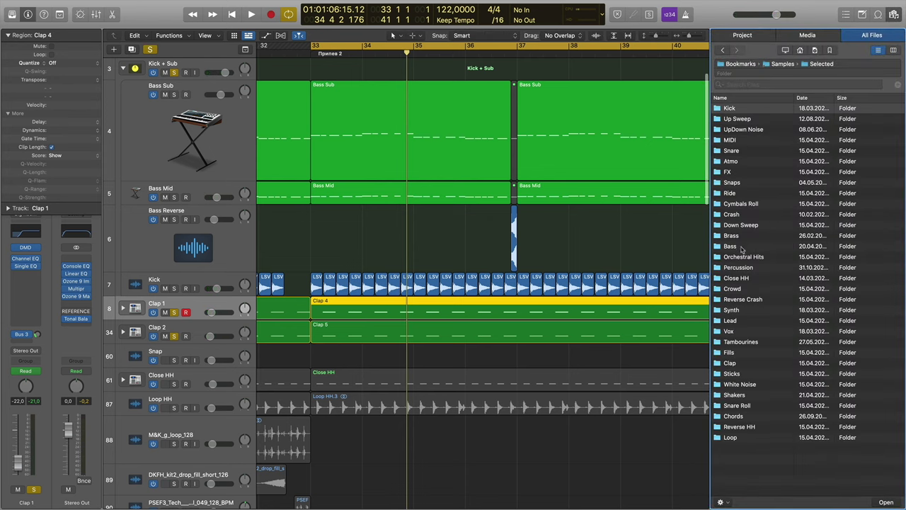
double_click(730, 363)
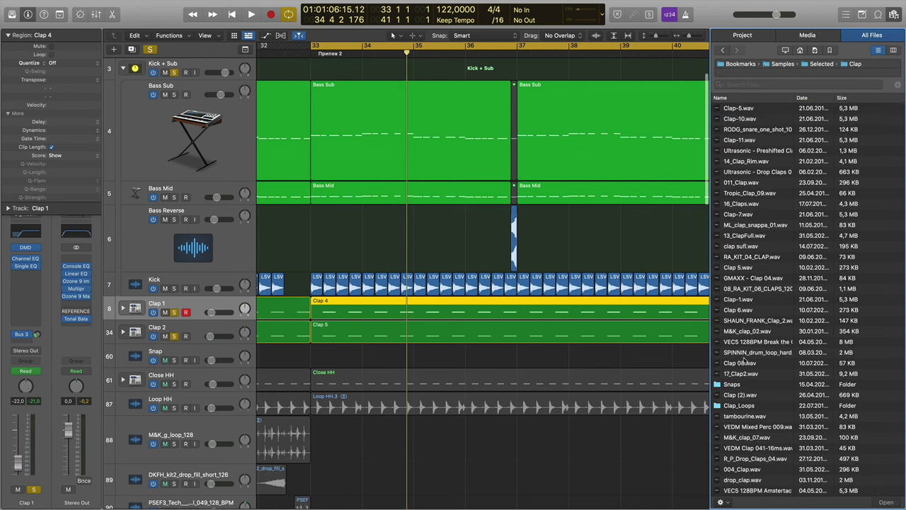
Audition the clap samples from Clap 08.wav down the list and settle on Clap 1 House.wav.
click(747, 362)
scroll(752, 354, down, 2)
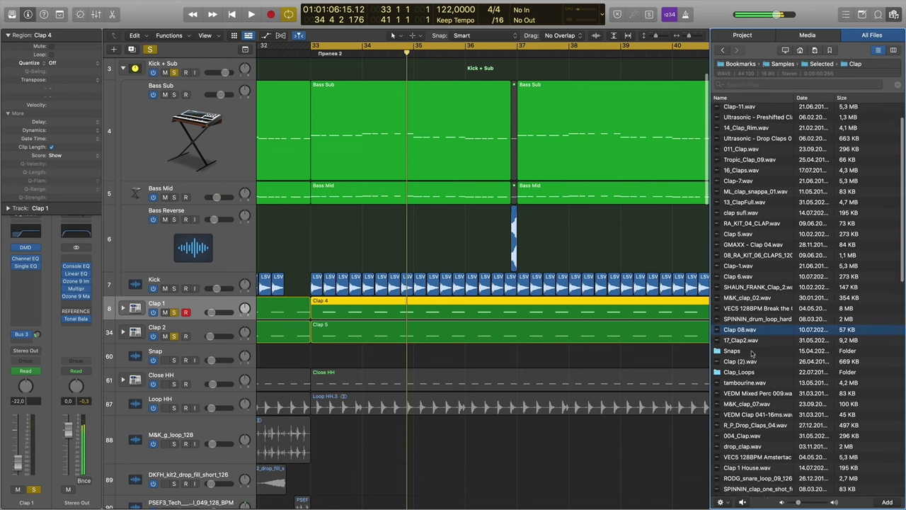
scroll(752, 354, down, 3)
click(749, 327)
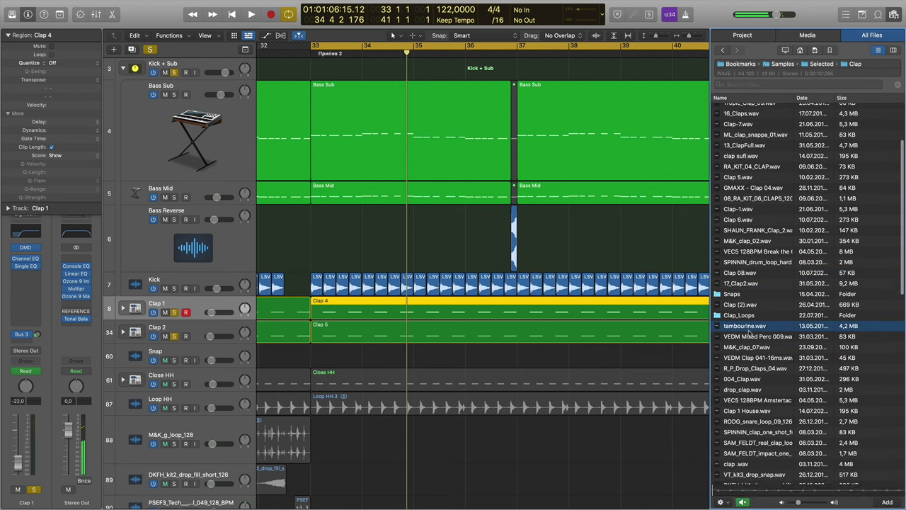
click(751, 337)
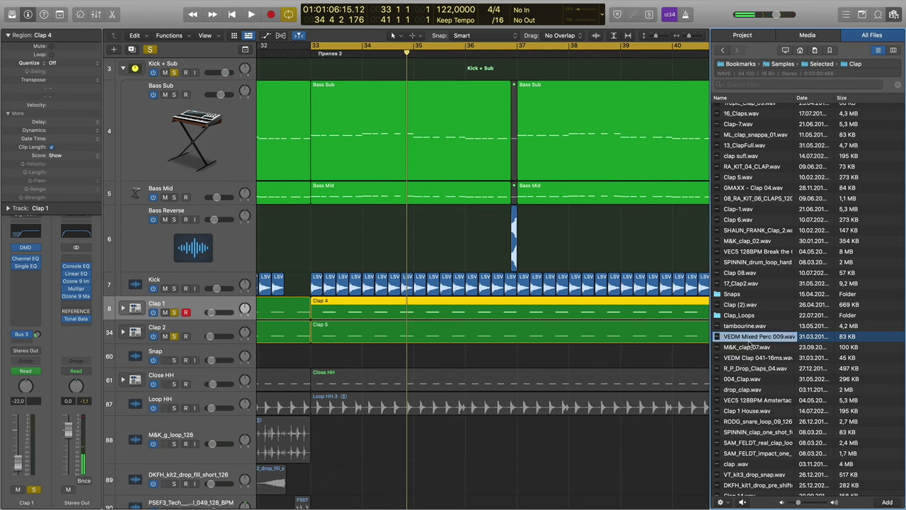
click(750, 347)
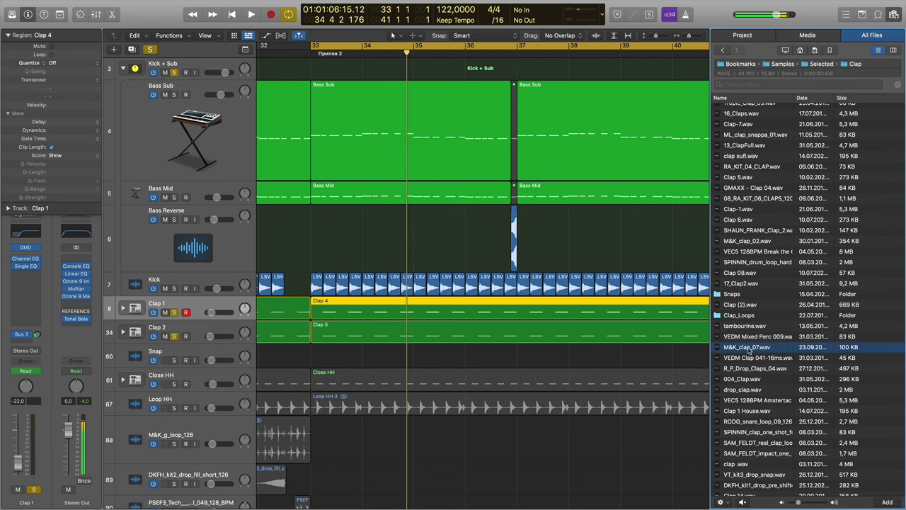
key(Down)
key(Down)
key(Down)
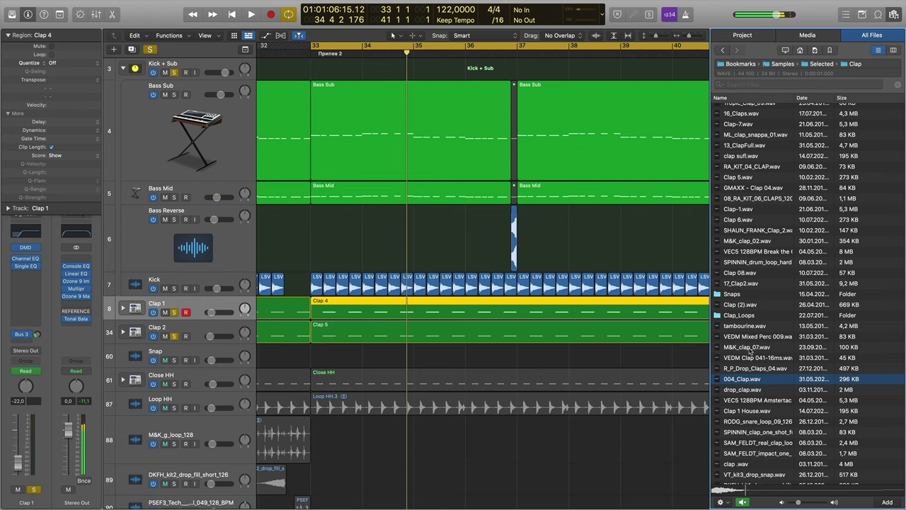
key(Down)
key(Down)
key(Down)
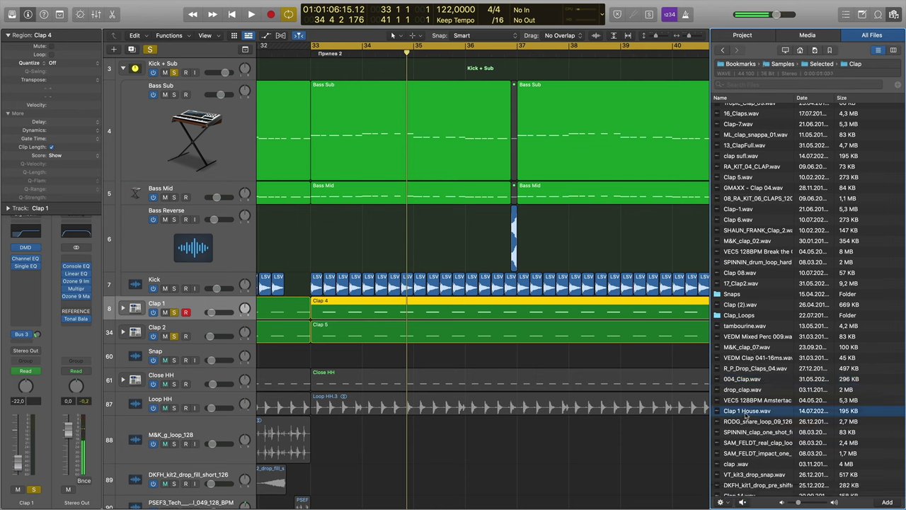
Create a new audio track below Clap 2 and place the Clap 1 House.wav sample on it at bar 35.
double_click(215, 327)
click(215, 327)
key(Return)
right_click(221, 327)
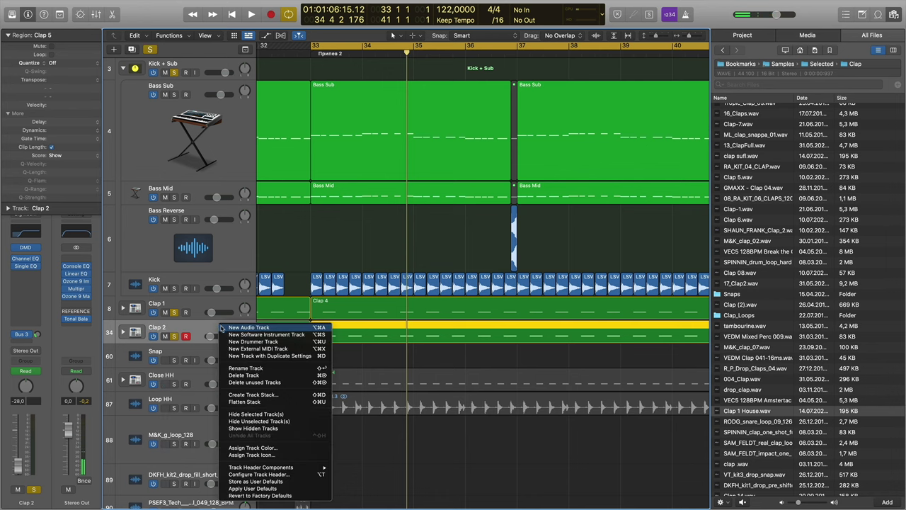
click(256, 329)
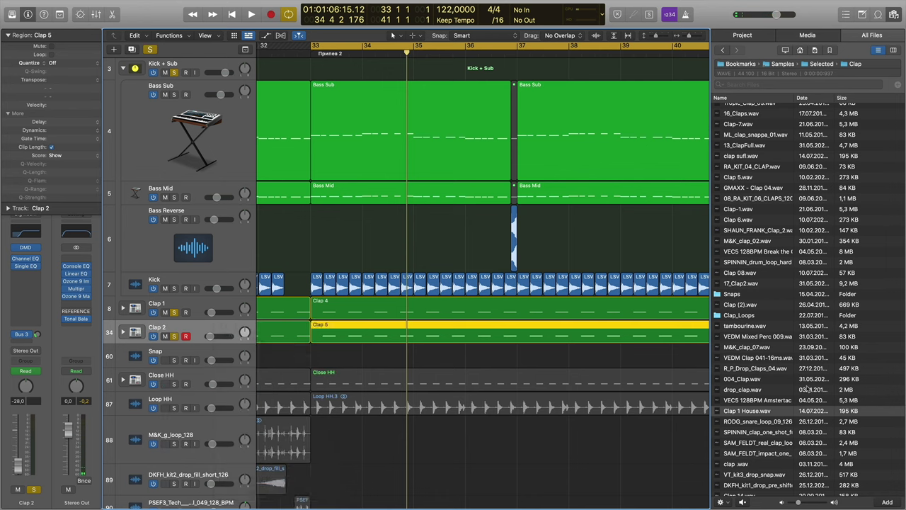
drag(747, 411, 414, 351)
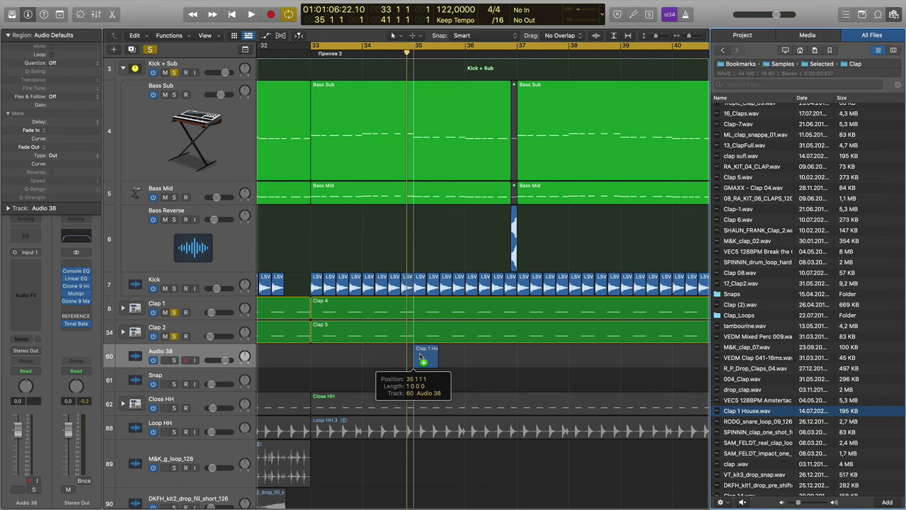
drag(419, 356, 421, 356)
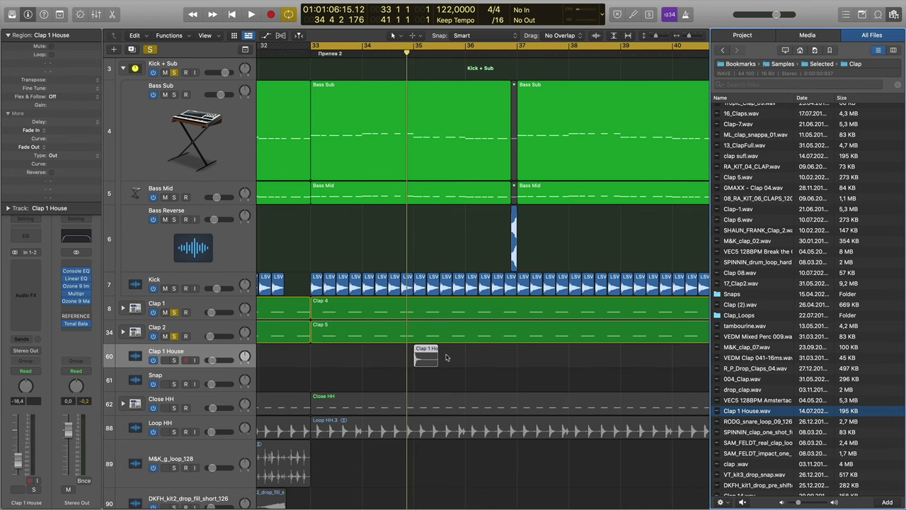
Close the file browser and reverse the Clap 1 House region.
key(f)
scroll(446, 358, up, 6)
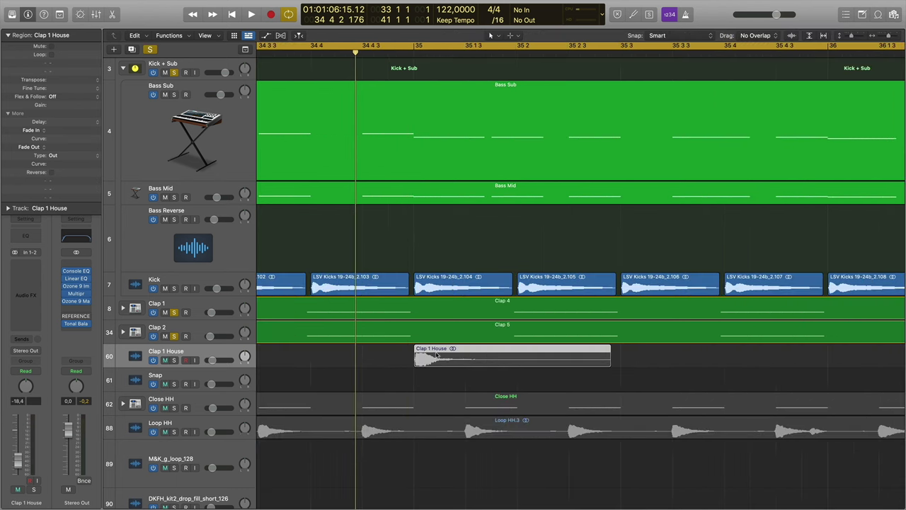
click(52, 172)
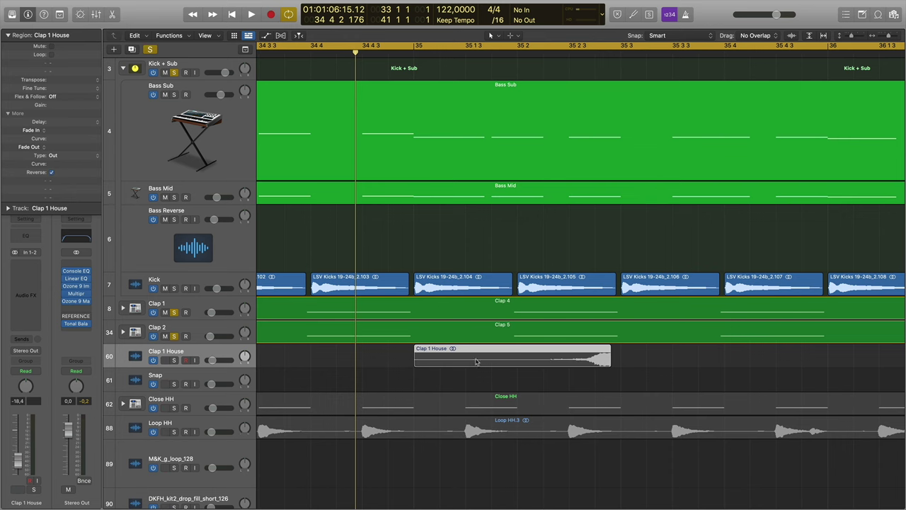
Move the reversed Clap 1 House region to start at bar 34, beat 2, and solo its track.
scroll(427, 382, down, 8)
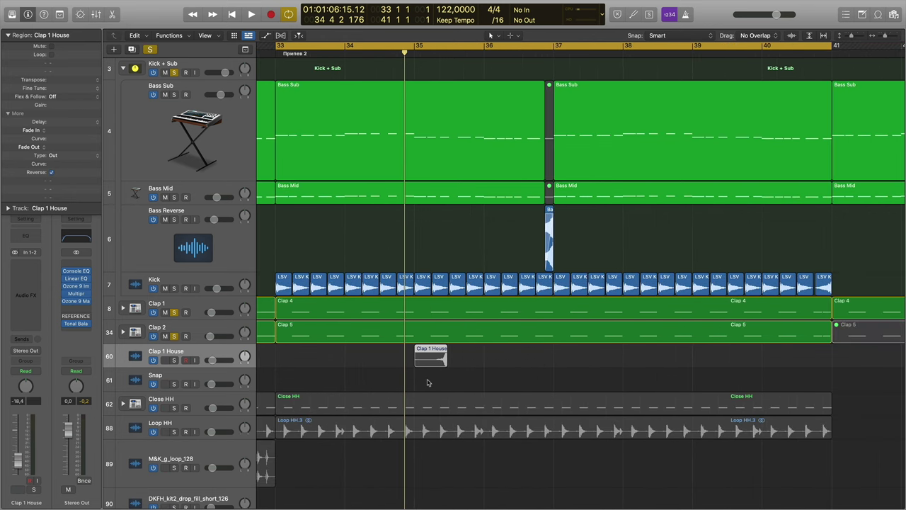
click(401, 355)
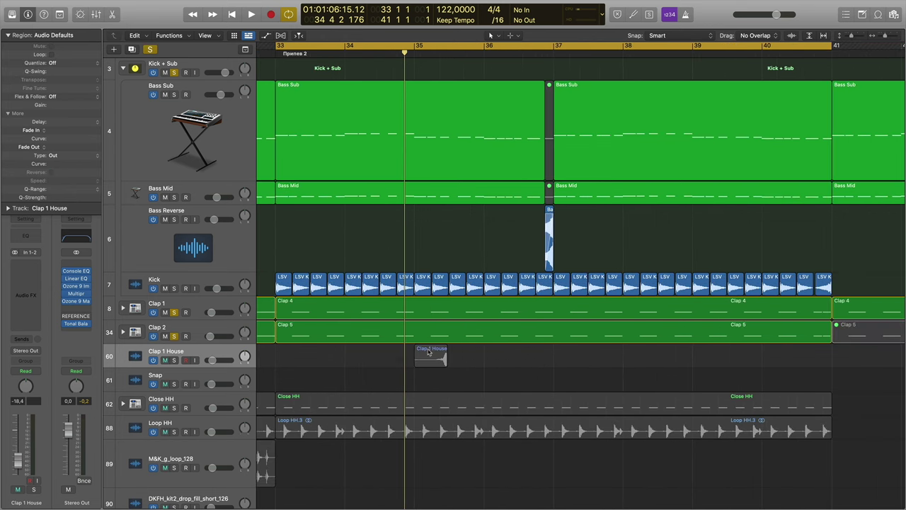
drag(434, 350, 380, 351)
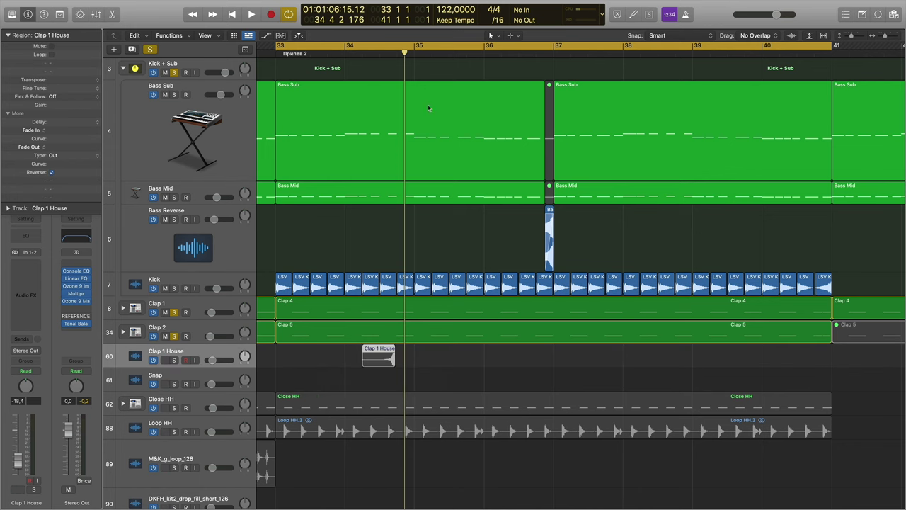
click(174, 360)
Set the playhead near bar 34, beat 2, and shift the reversed clap region slightly later.
click(370, 56)
key(super+Right)
key(super+Right)
key(super+Right)
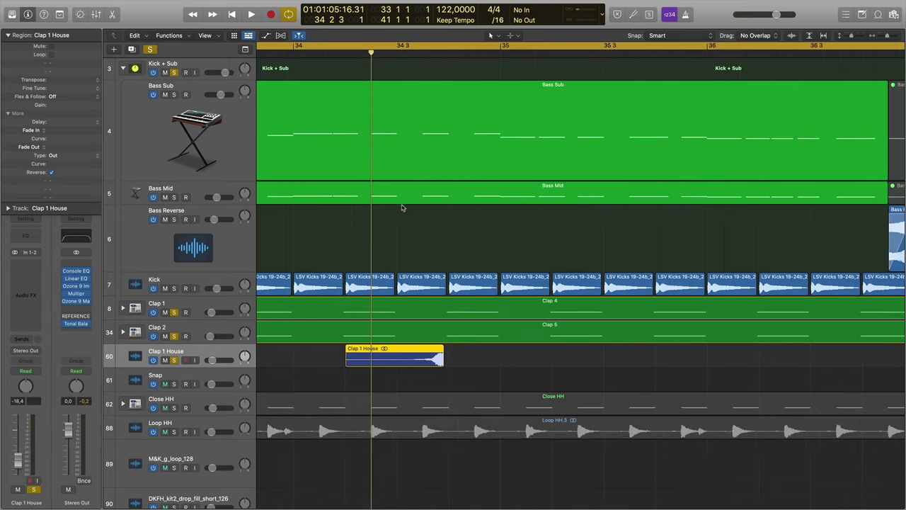
scroll(400, 206, left, 5)
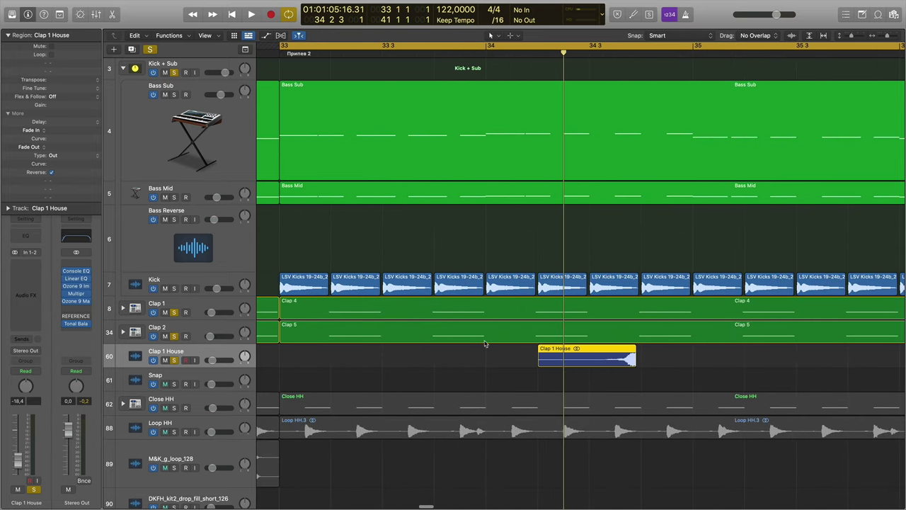
drag(616, 354, 621, 355)
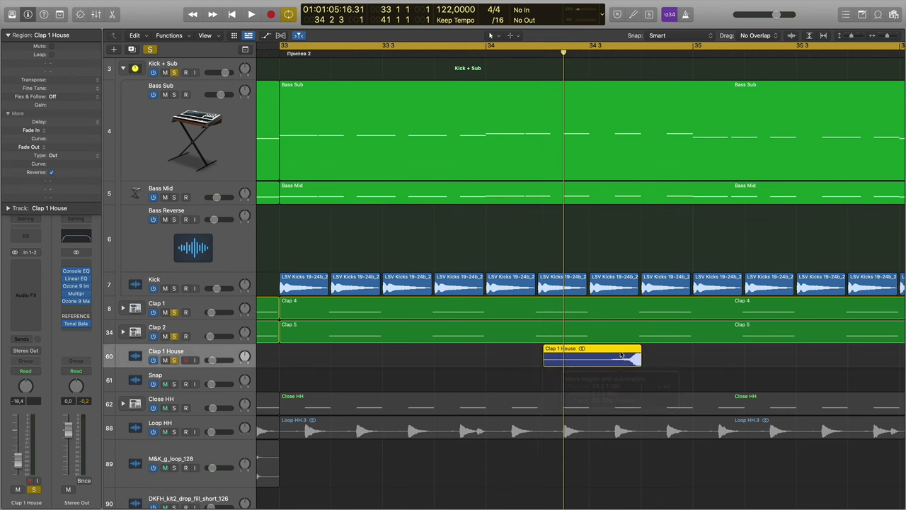
Set the playhead before bar 34, beat 4, and fine-tune the reversed clap region so it ends on that beat.
click(621, 54)
key(super+Right)
key(super+Right)
key(super+Right)
key(super+Right)
key(super+Right)
key(super+Right)
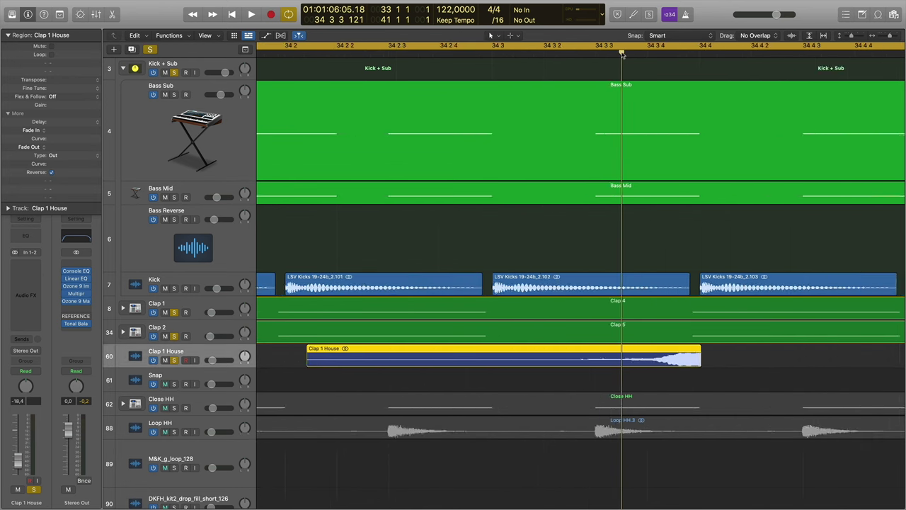
drag(753, 354, 750, 351)
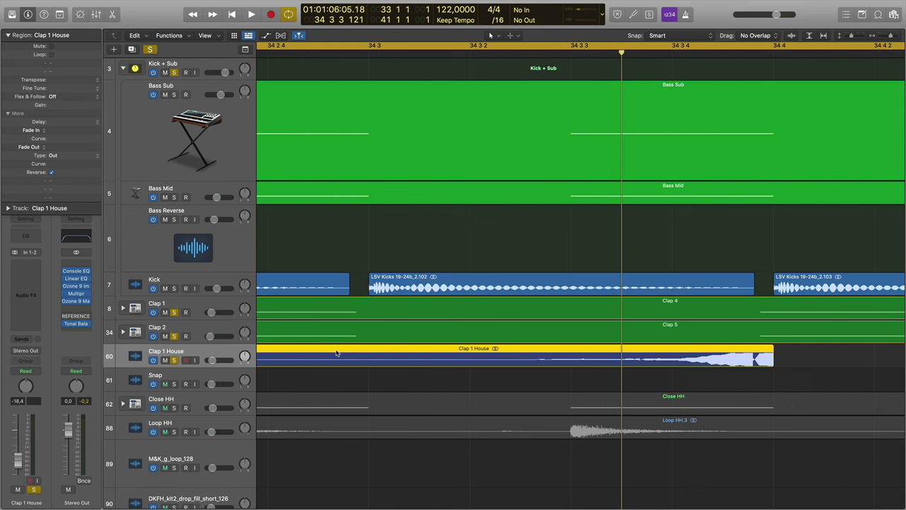
Lower the Clap 1 House track volume to -25.5 dB and audition the passage leading into the reversed clap.
drag(211, 362, 209, 362)
click(334, 55)
scroll(365, 76, left, 4)
key(space)
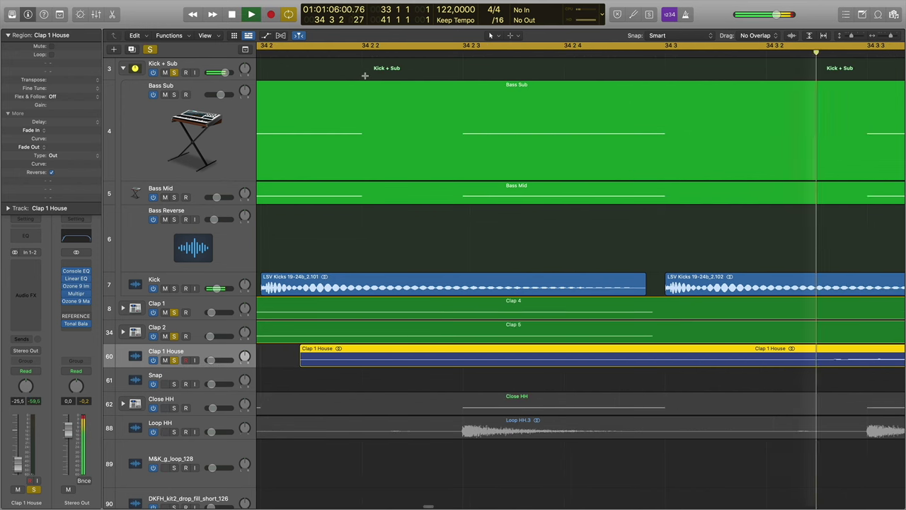
Play the arrangement from the start of bar 33 and lower the Clap 1 House track volume to -30.0 dB.
key(super+Left)
key(super+Left)
key(super+Left)
key(super+Left)
key(super+Left)
key(space)
click(278, 57)
key(space)
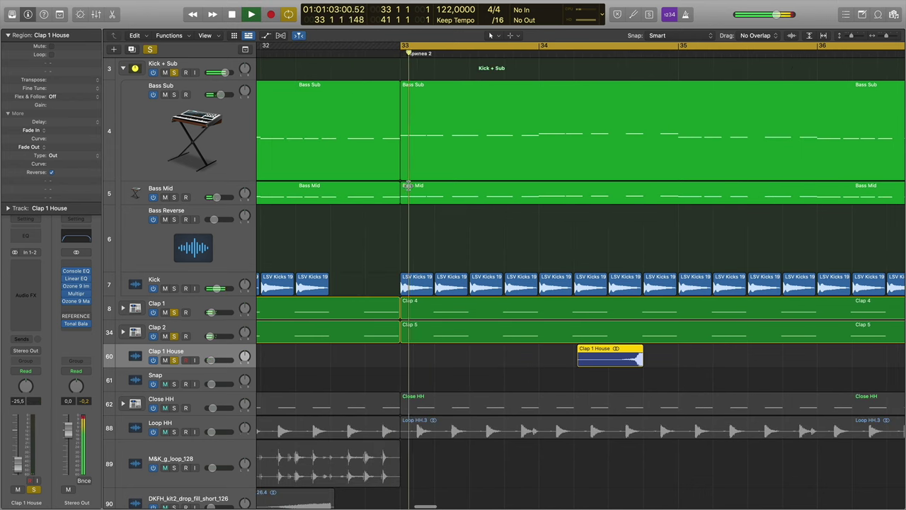
drag(211, 360, 208, 359)
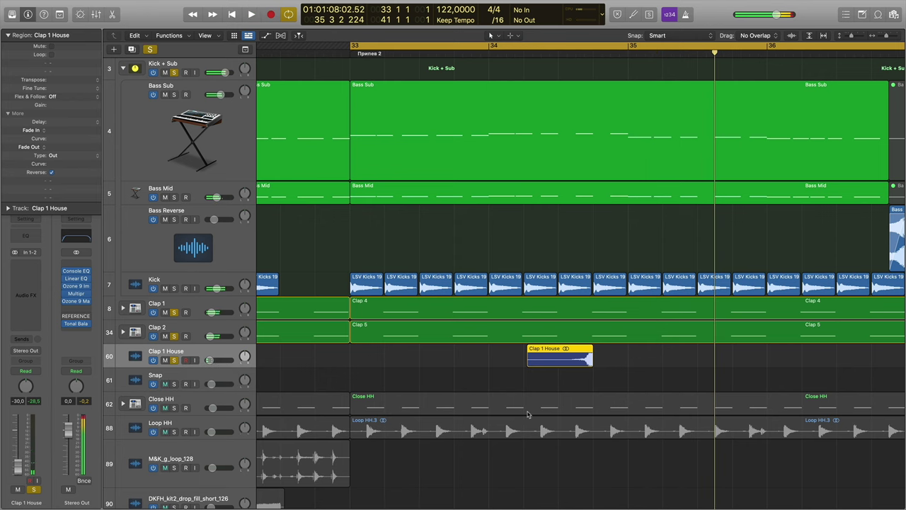
Add a fade-in of 606 to the reversed Clap 1 House region with the Fade tool.
click(498, 366)
key(t)
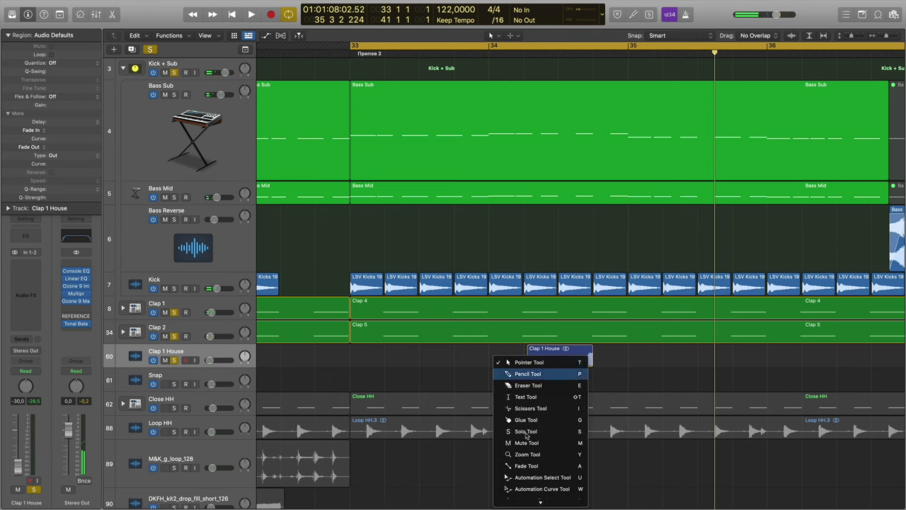
click(525, 465)
drag(528, 364, 570, 361)
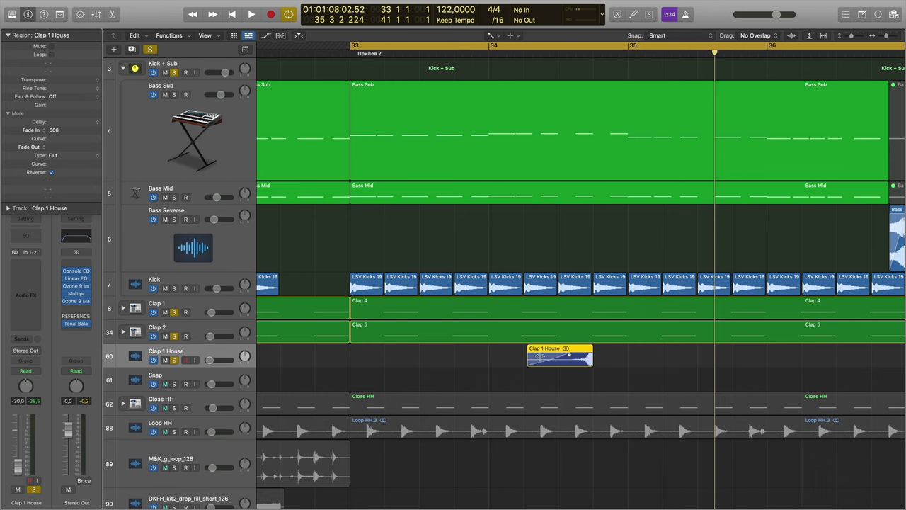
key(super+z)
Trim the beginning of the reversed clap region so it starts at bar 34, beat 3.
key(t)
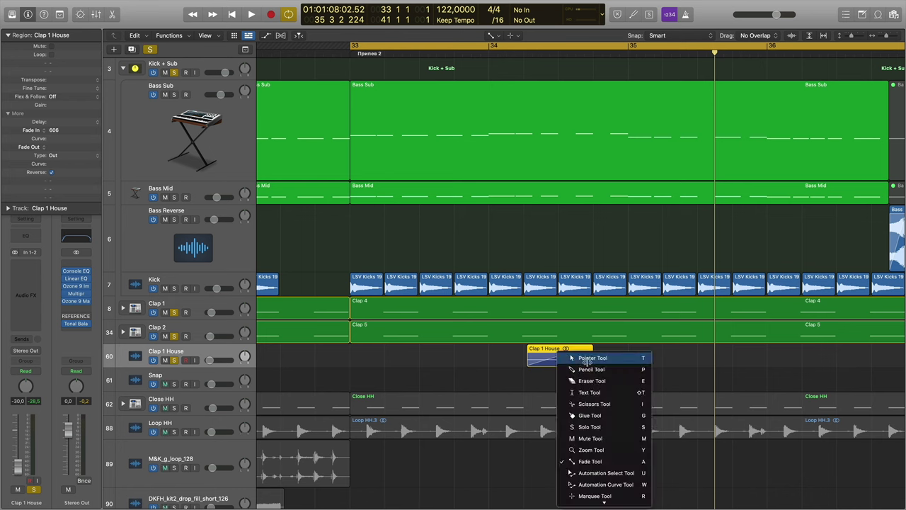
key(t)
drag(526, 361, 558, 361)
Shorten the trimmed clap region's fade-in with the Fade tool, refine its length to 406, and audition it from bar 34.
key(t)
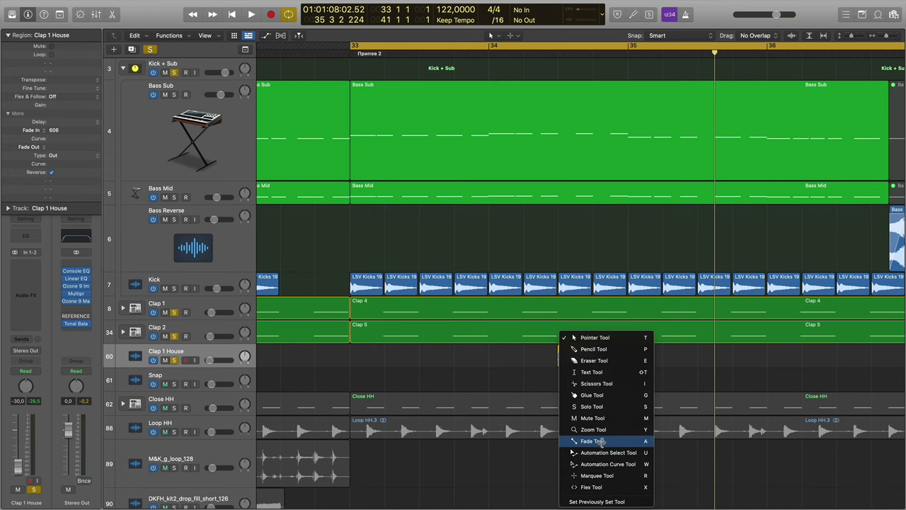
click(600, 441)
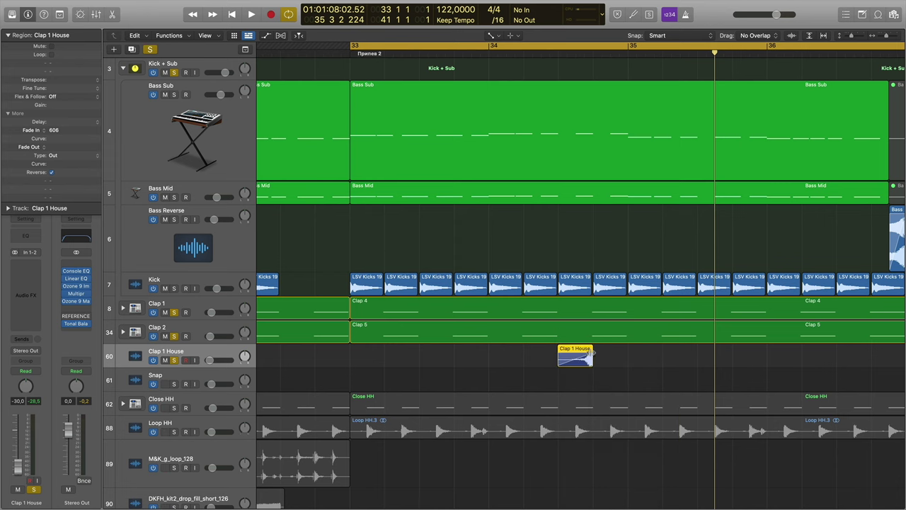
drag(590, 351, 579, 352)
click(490, 54)
key(space)
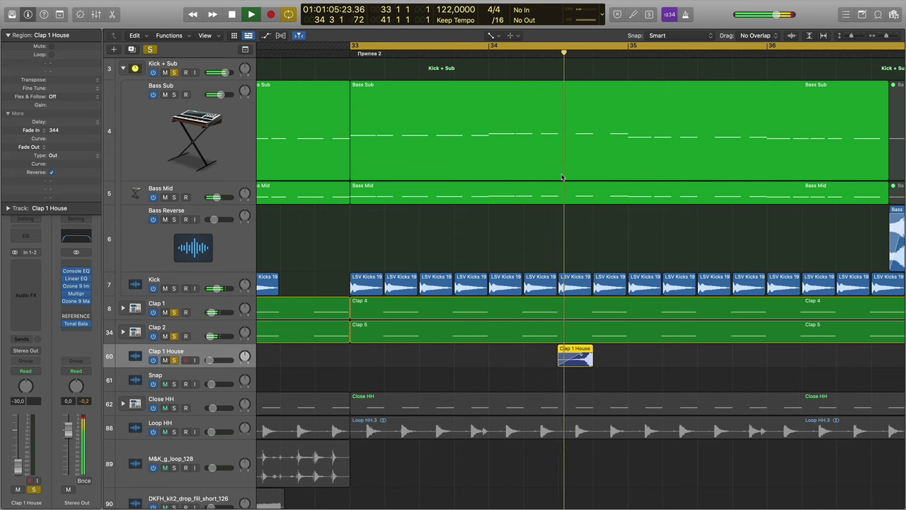
key(space)
drag(582, 354, 586, 354)
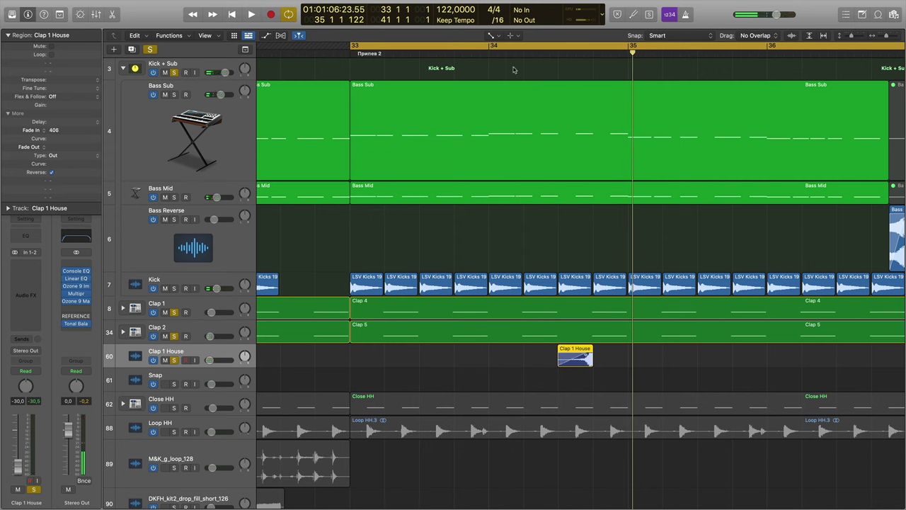
click(490, 54)
key(space)
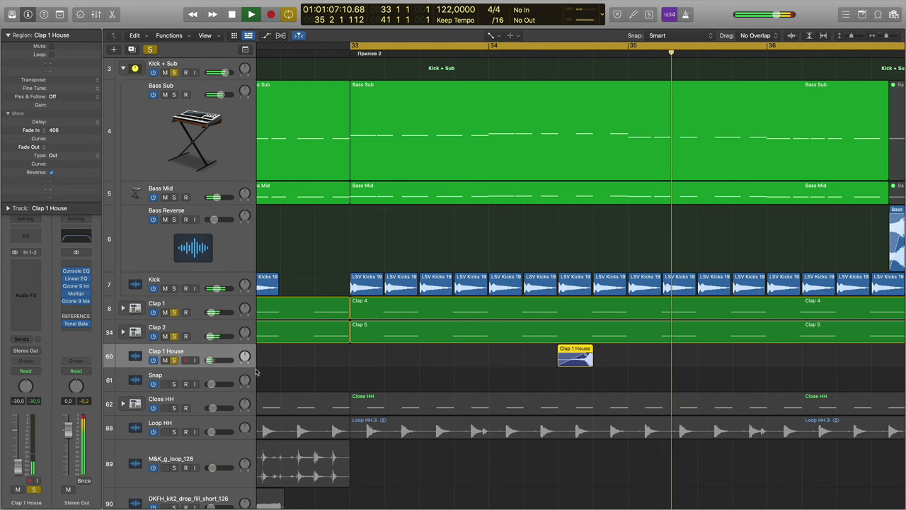
key(space)
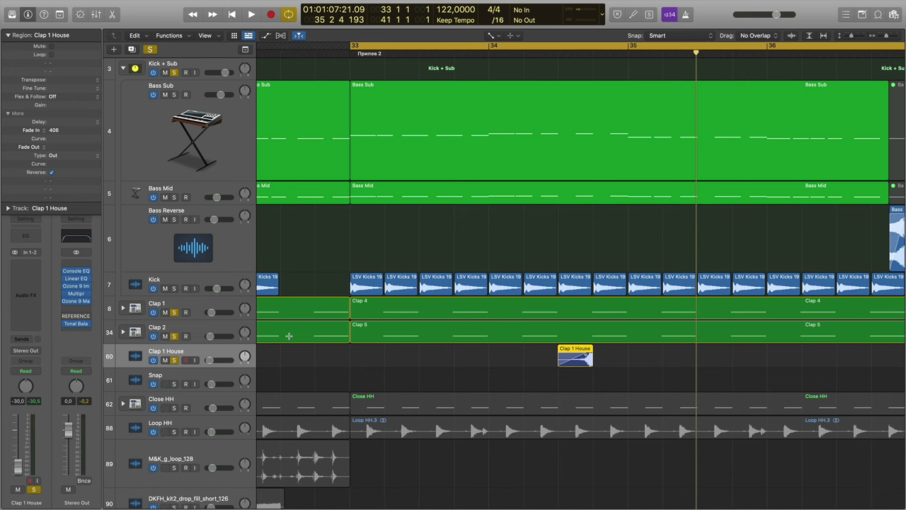
Unsolo the Clap 1, Clap 2 and Clap 1 House tracks and set the playhead to bar 33.
key(super+Left)
key(super+Left)
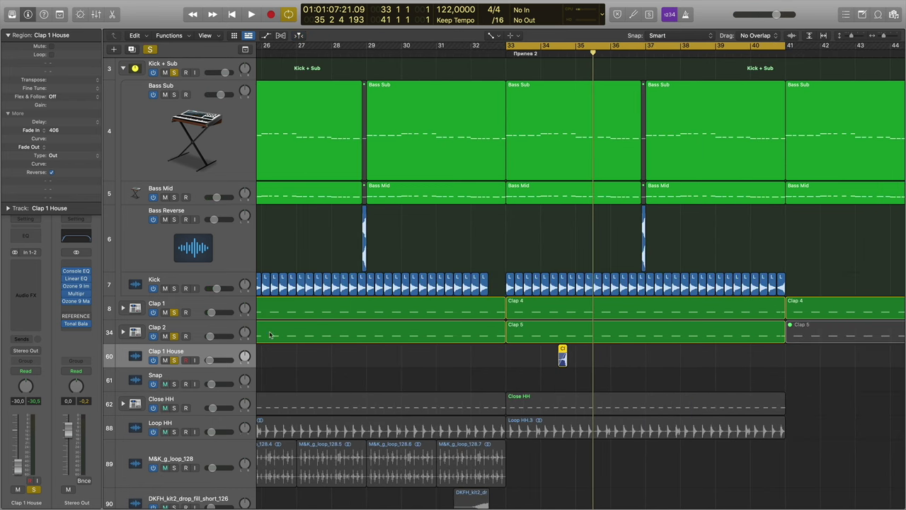
drag(174, 312, 174, 360)
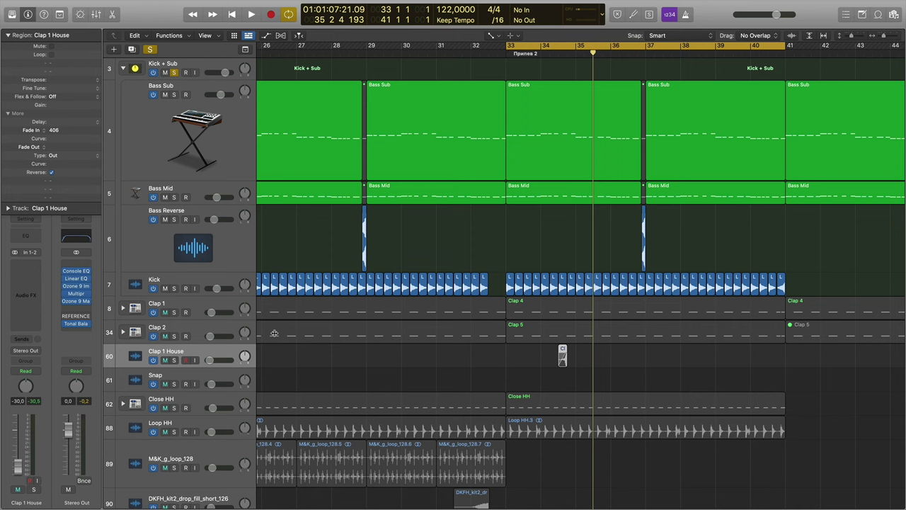
click(507, 55)
scroll(573, 235, right, 3)
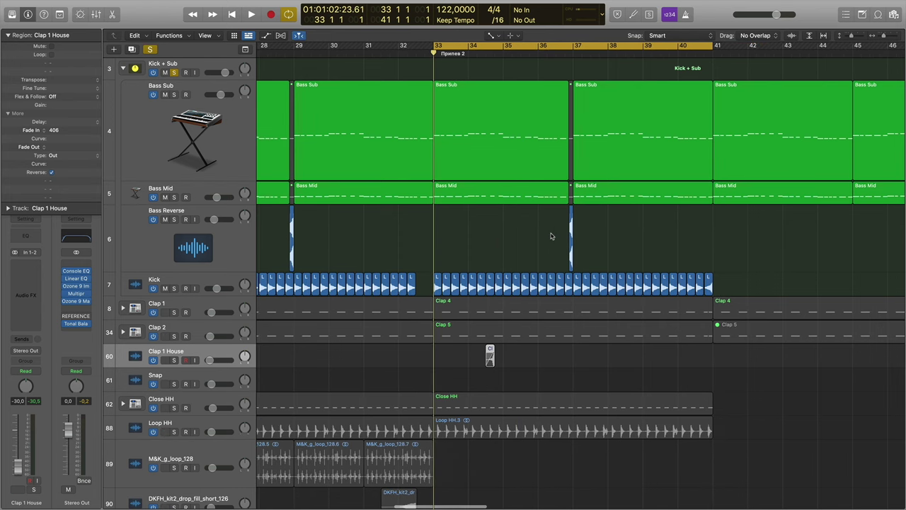